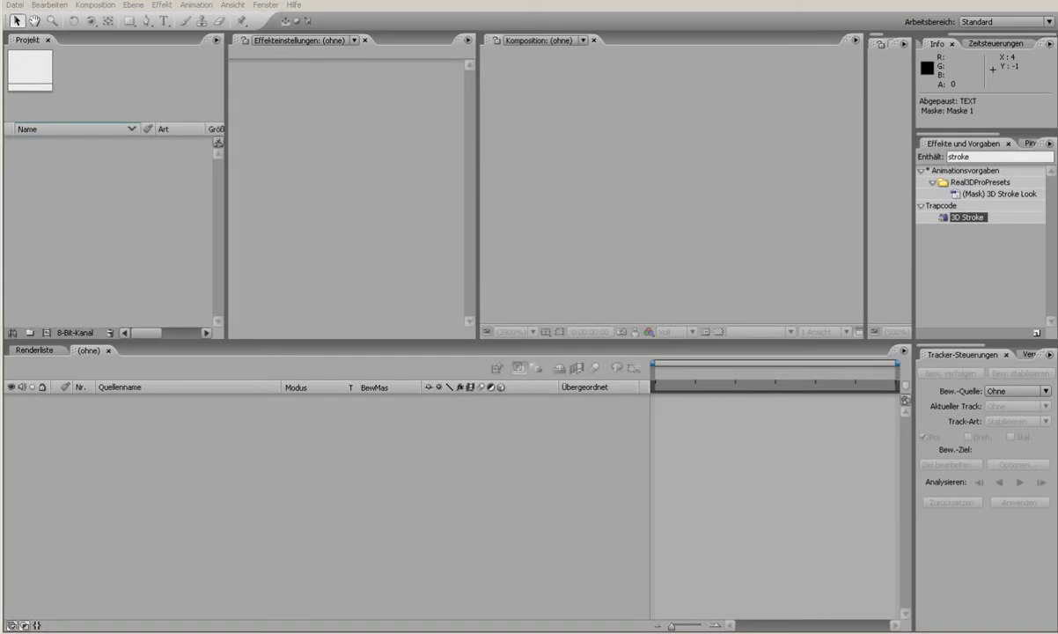
- Import painted30_col.jpg into the project and preview it in a resized Footage viewer
{"action": "mouse_move", "coordinate": [848, 380]}
{"action": "left_mouse_down"}
{"action": "mouse_move", "coordinate": [373, 290]}
{"action": "mouse_move", "coordinate": [158, 220]}
{"action": "left_mouse_up"}
{"action": "mouse_move", "coordinate": [40, 146]}
{"action": "left_mouse_down"}
{"action": "mouse_move", "coordinate": [26, 148]}
{"action": "mouse_move", "coordinate": [701, 215]}
{"action": "mouse_move", "coordinate": [887, 186]}
{"action": "mouse_move", "coordinate": [864, 176]}
{"action": "left_mouse_up"}
{"action": "left_click_drag", "start_coordinate": [794, 172], "coordinate": [543, 178]}
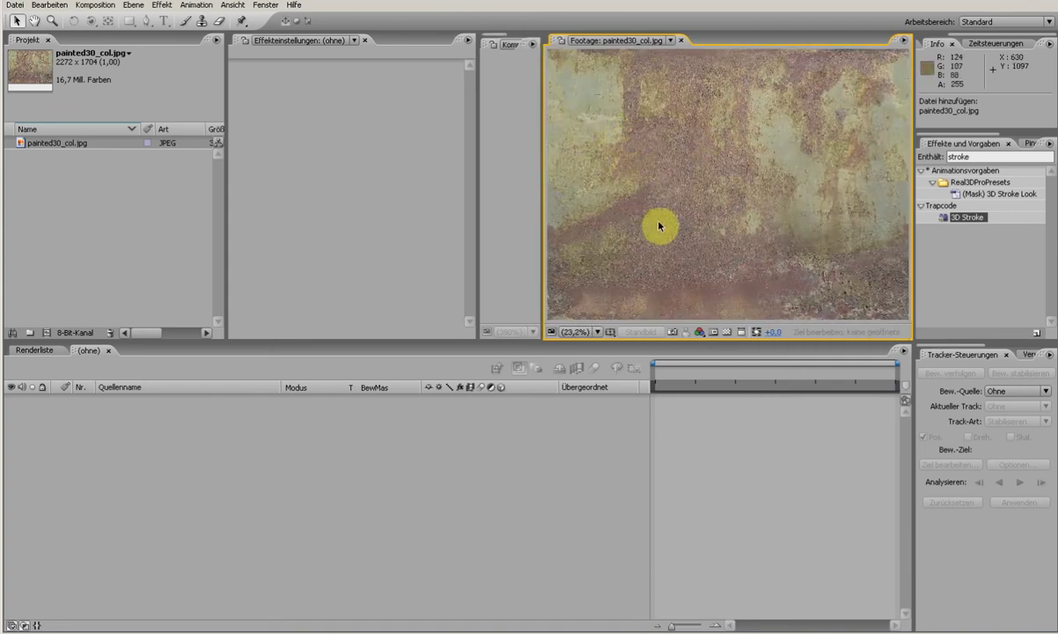
{"action": "left_click_drag", "start_coordinate": [542, 215], "coordinate": [877, 209]}
- Create a new PAL composition, Komp 1, from the Project panel
{"action": "left_click", "coordinate": [123, 235]}
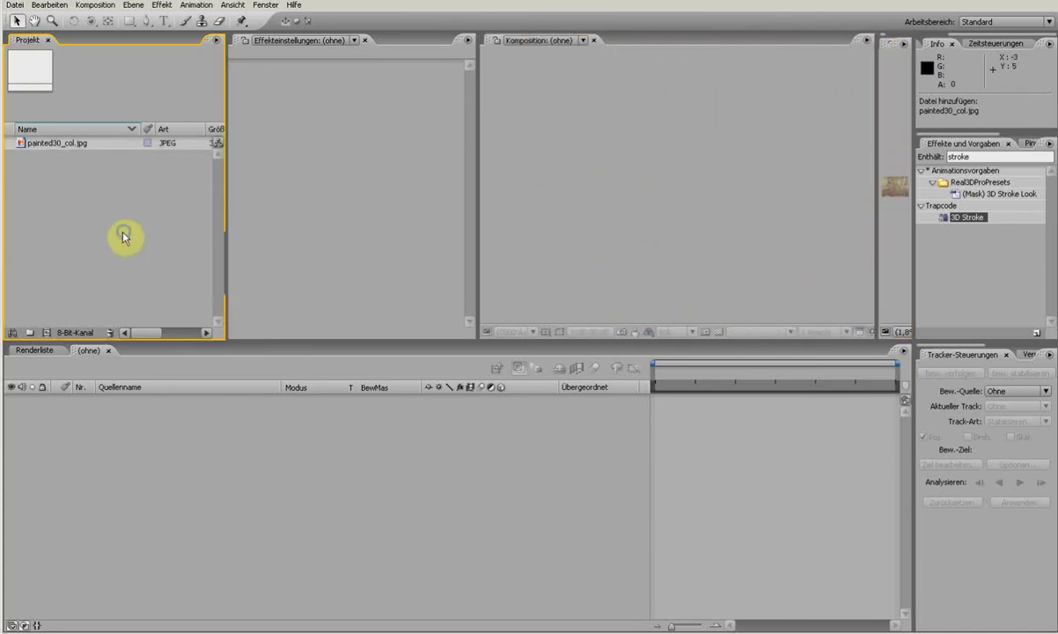
{"action": "right_click", "coordinate": [124, 232]}
{"action": "left_click", "coordinate": [143, 236]}
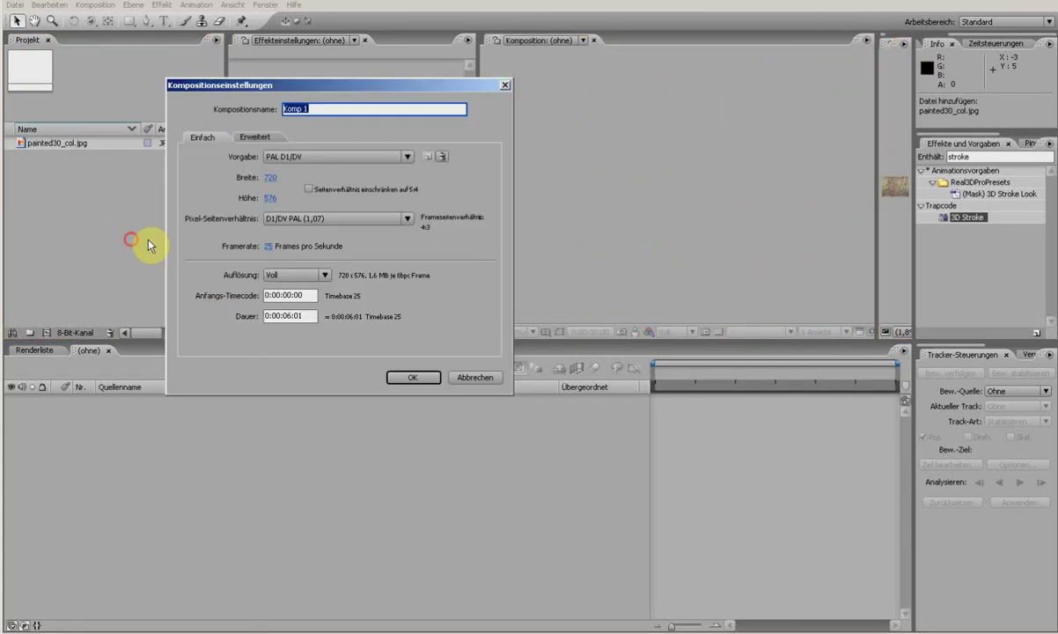
{"action": "left_click", "coordinate": [413, 377]}
- Type red 'TEXT' in the composition, then scale it up tall and reposition it
{"action": "left_click", "coordinate": [163, 23]}
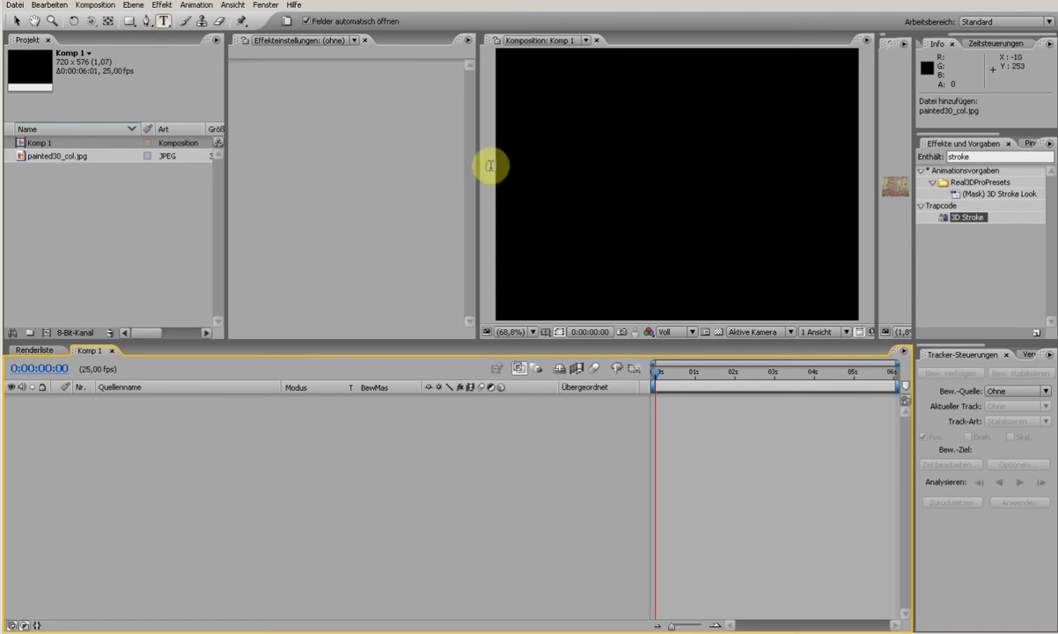
{"action": "left_click", "coordinate": [554, 176]}
{"action": "type", "text": "TEXT"}
{"action": "left_click_drag", "start_coordinate": [663, 258], "coordinate": [790, 271]}
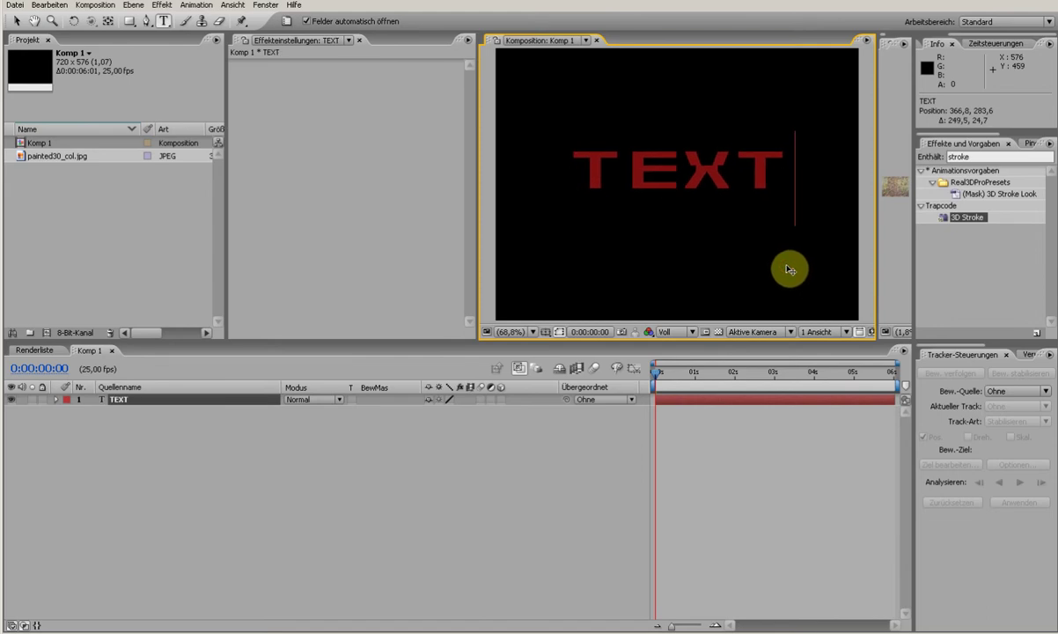
{"action": "type", "text": "V"}
{"action": "key", "text": "BackSpace"}
{"action": "left_click", "coordinate": [16, 21]}
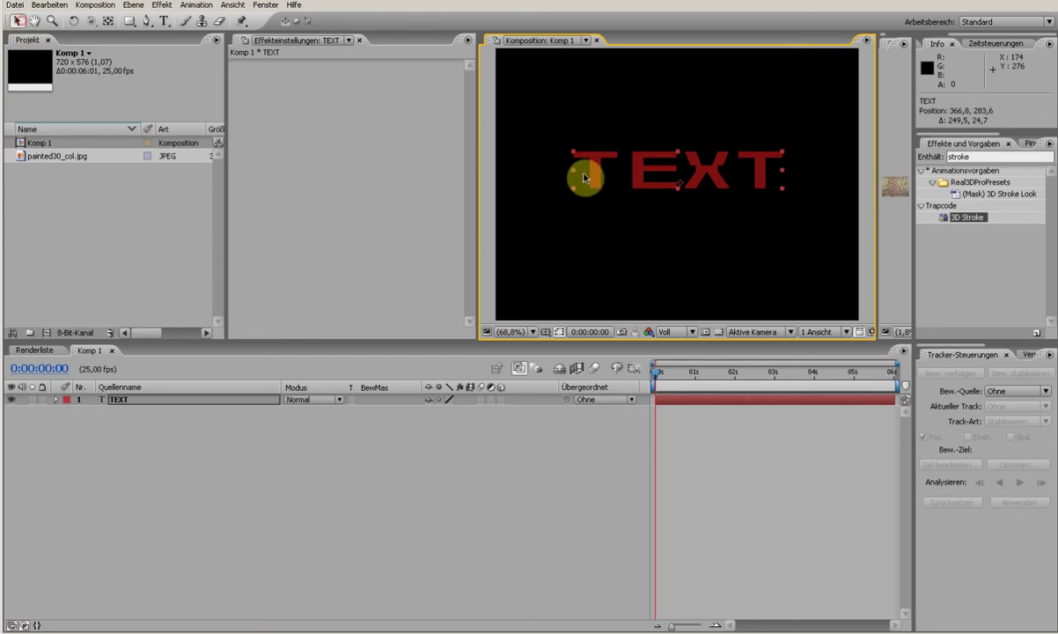
{"action": "left_click_drag", "start_coordinate": [572, 192], "coordinate": [538, 204]}
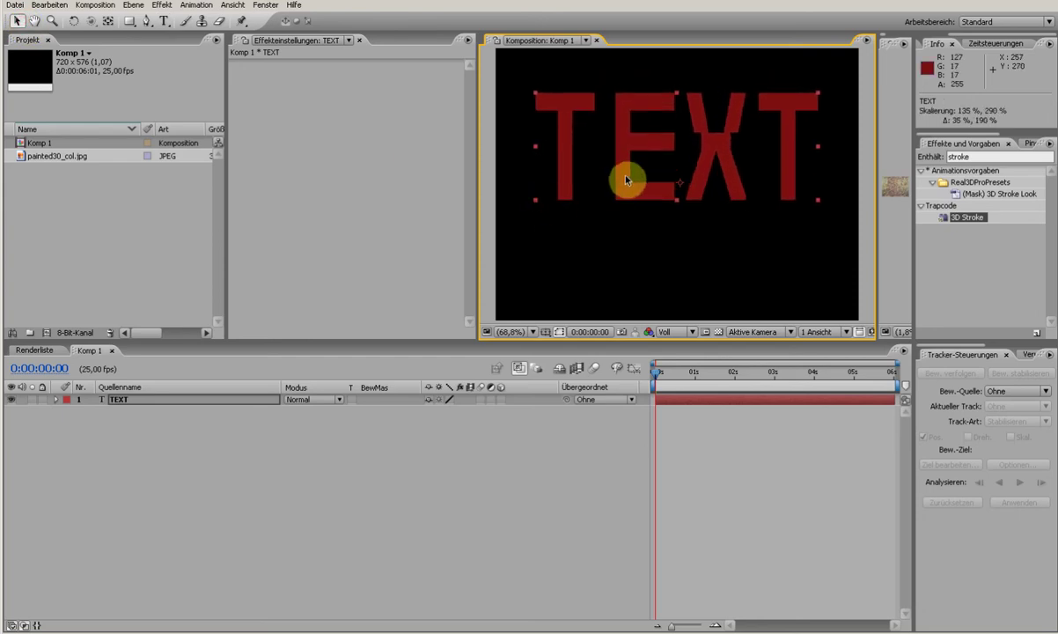
{"action": "left_click_drag", "start_coordinate": [621, 176], "coordinate": [628, 209]}
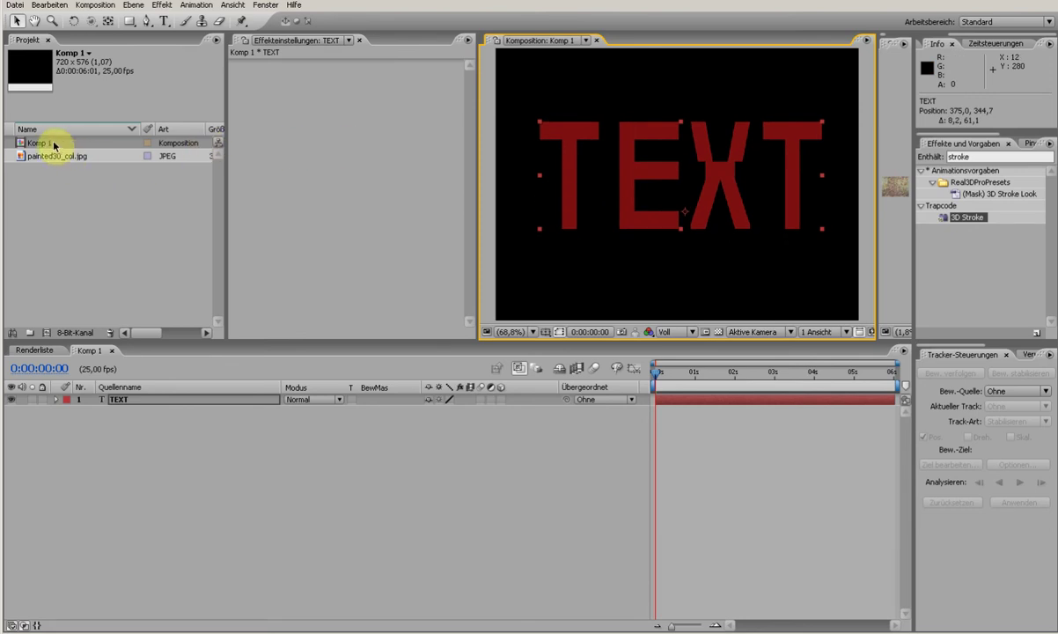
- Add painted30_col.jpg to Komp 1 and set its Scale to 34%
{"action": "mouse_move", "coordinate": [48, 155]}
{"action": "left_mouse_down"}
{"action": "mouse_move", "coordinate": [160, 449]}
{"action": "mouse_move", "coordinate": [158, 502]}
{"action": "left_mouse_up"}
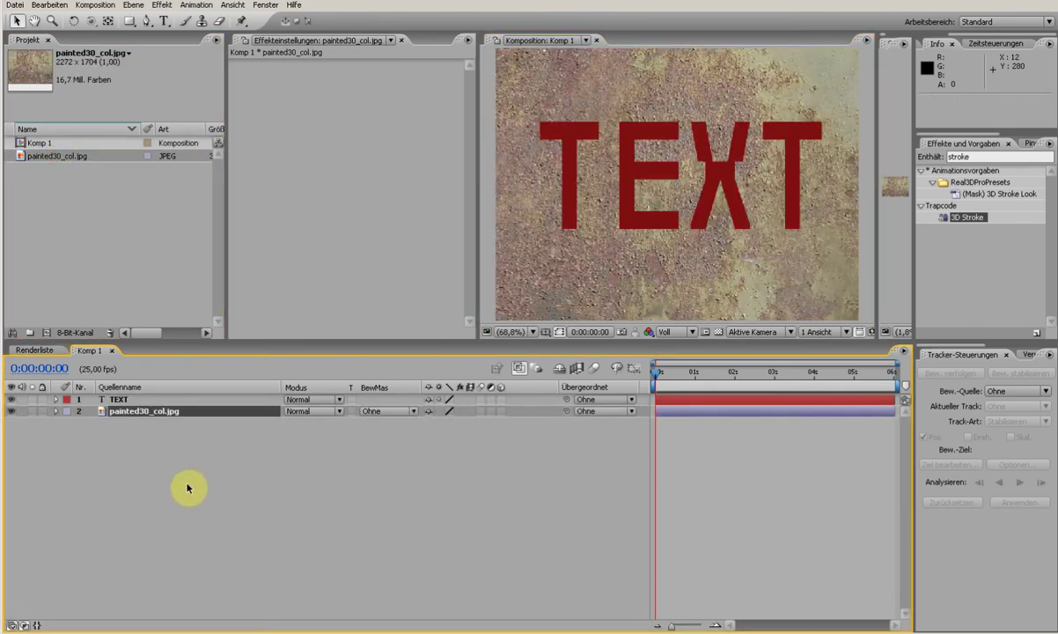
{"action": "key", "text": "s"}
{"action": "left_click_drag", "start_coordinate": [440, 422], "coordinate": [401, 427]}
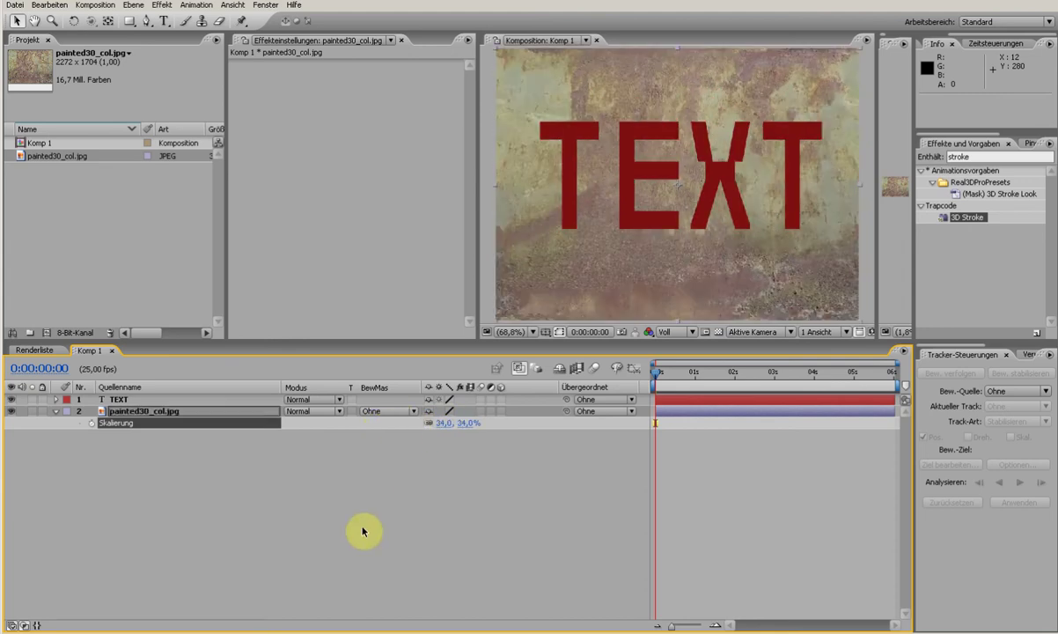
{"action": "left_click", "coordinate": [343, 503]}
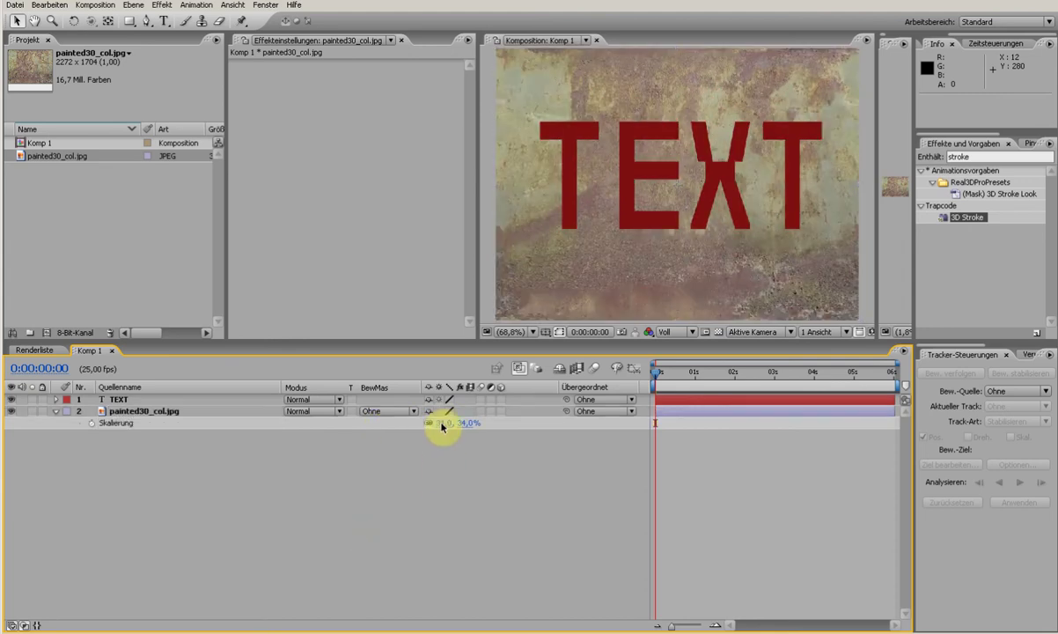
{"action": "left_click", "coordinate": [56, 411]}
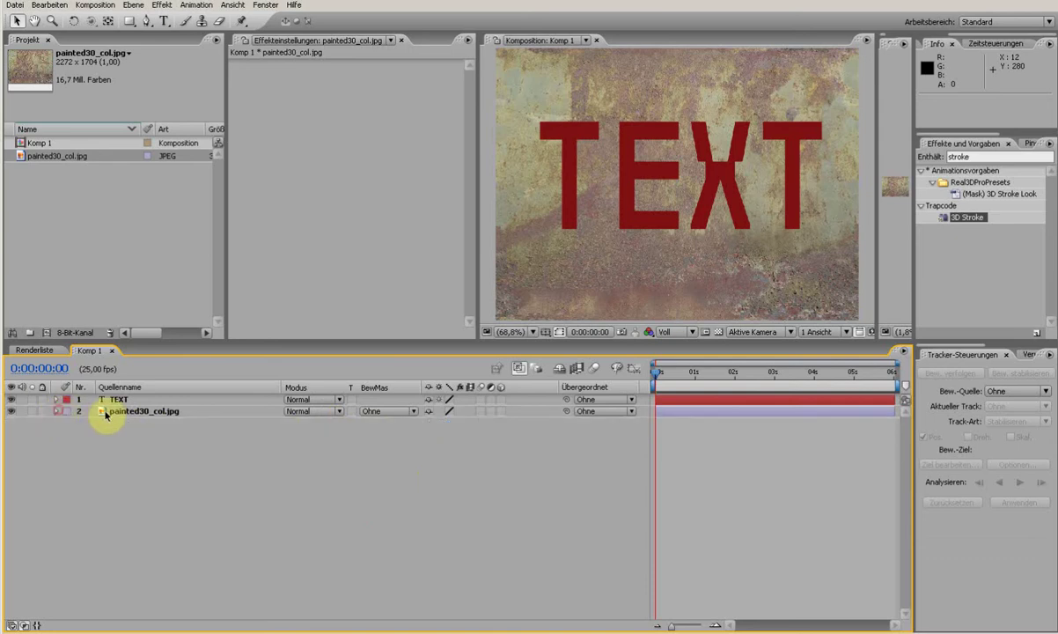
- Try Alpha Matte 'TEXT' on the texture, then set its track matte back to Ohne
{"action": "left_click", "coordinate": [384, 414]}
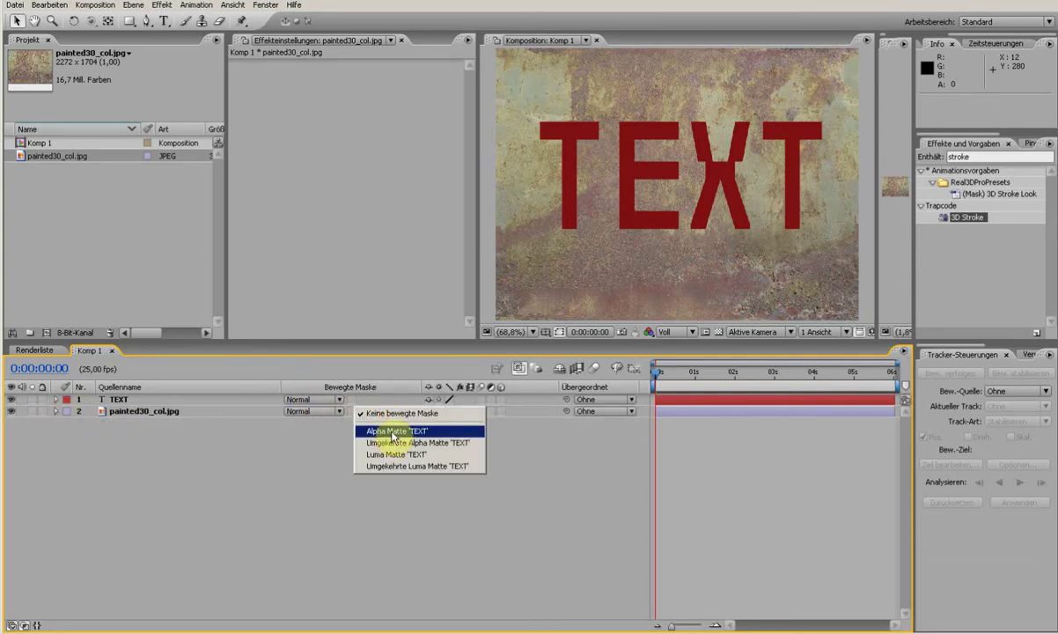
{"action": "left_click", "coordinate": [394, 431]}
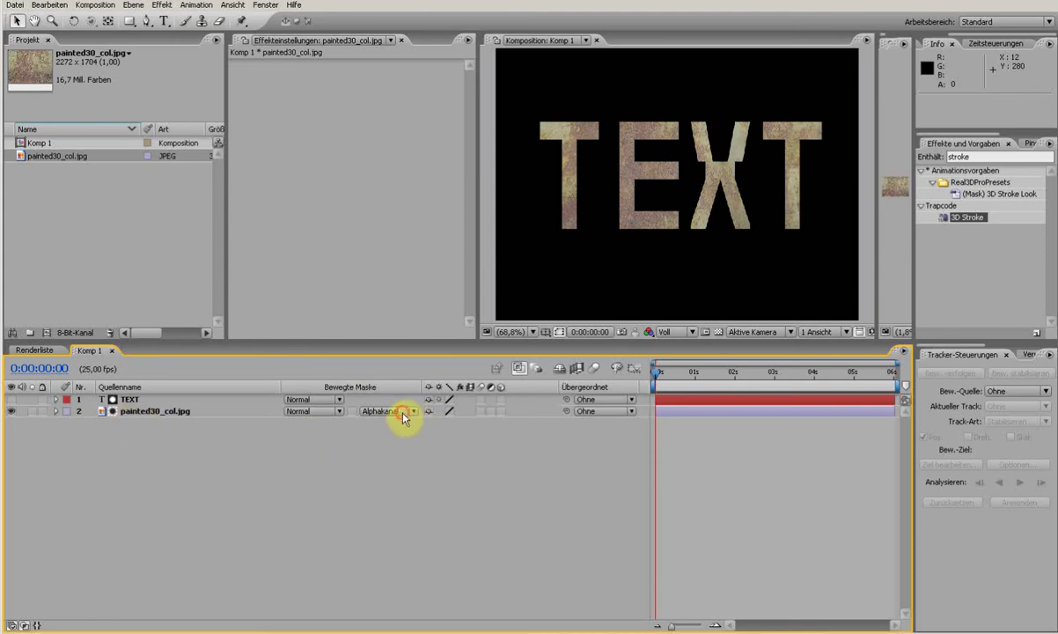
{"action": "left_click", "coordinate": [411, 413]}
{"action": "left_click", "coordinate": [401, 360]}
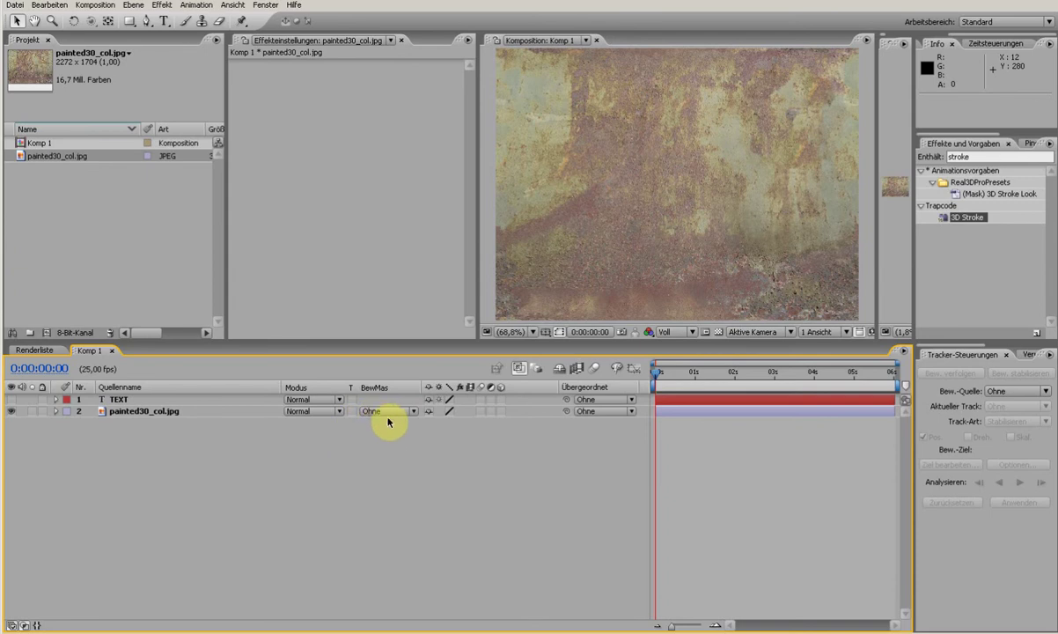
{"action": "left_click", "coordinate": [117, 399]}
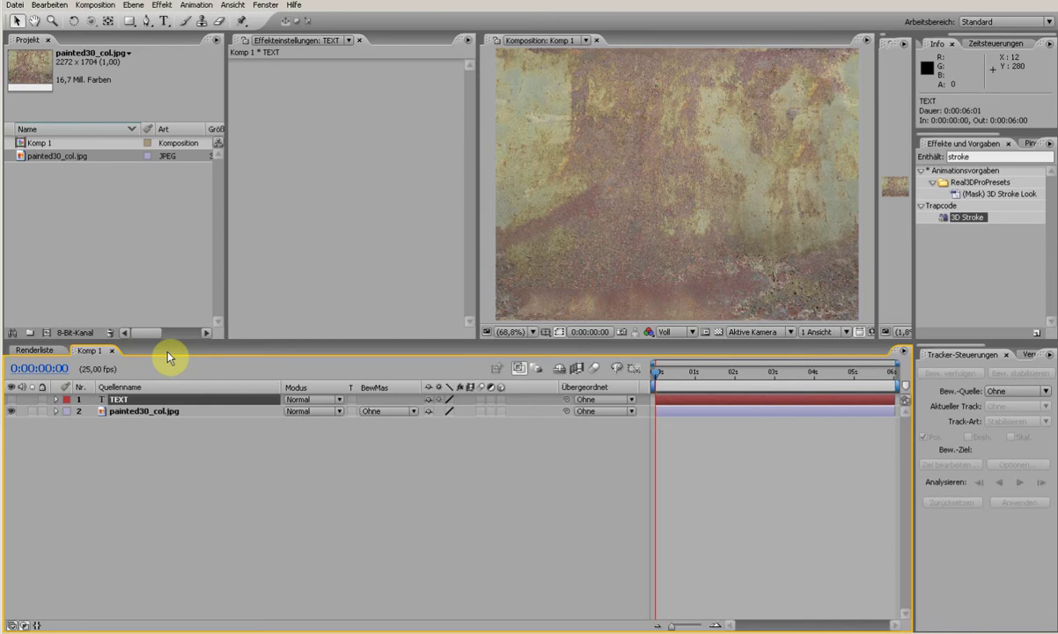
- Run Ebene > Pausstift on TEXT, tracing from the Alpha channel
{"action": "left_click", "coordinate": [132, 5]}
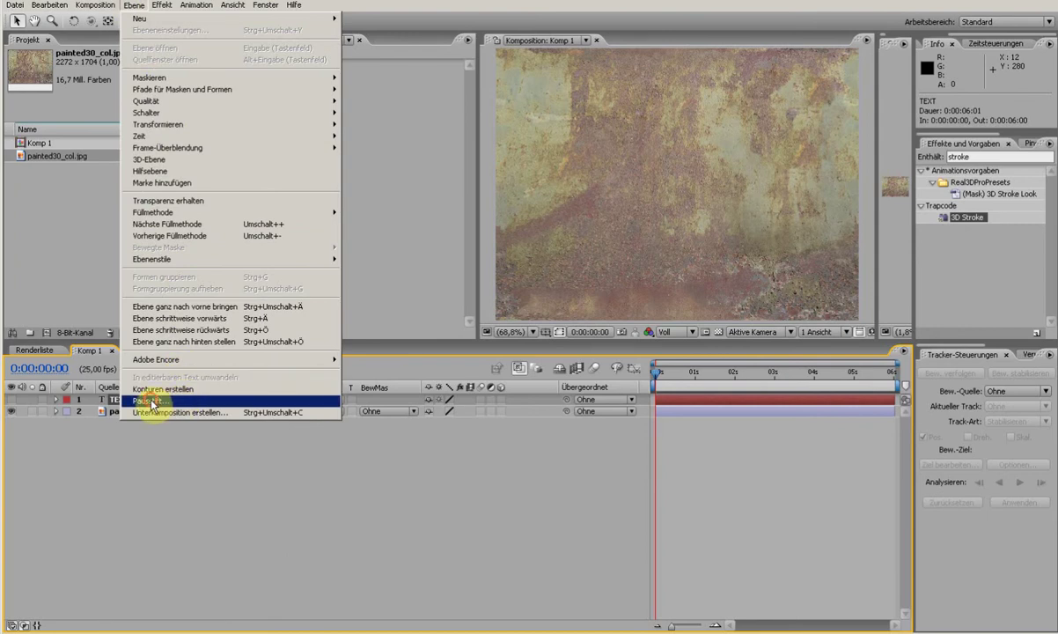
{"action": "left_click", "coordinate": [150, 401]}
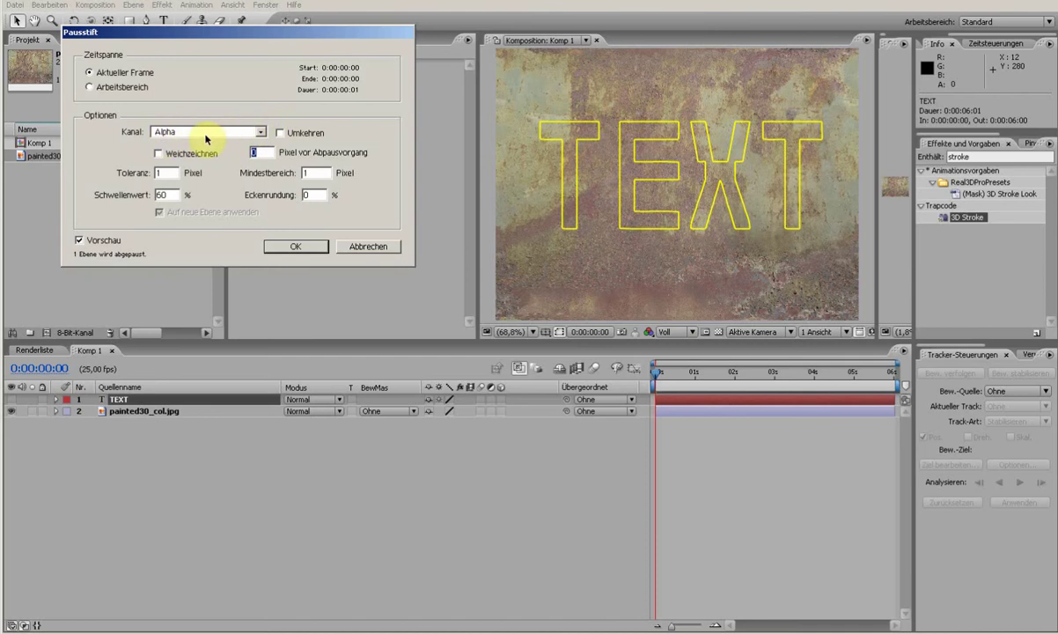
{"action": "left_click", "coordinate": [260, 132]}
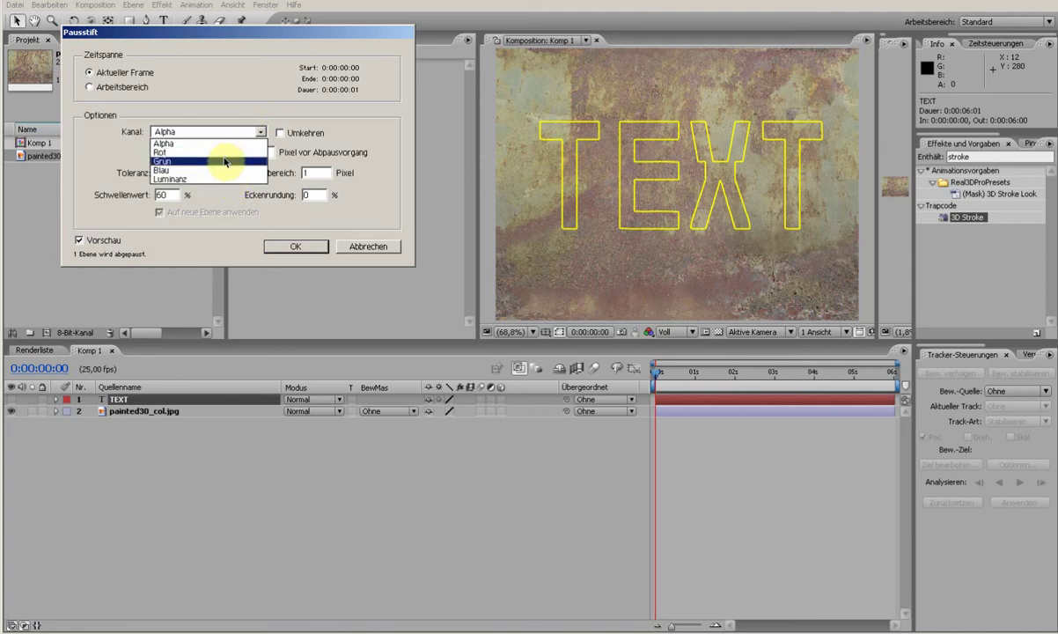
{"action": "left_click", "coordinate": [230, 108]}
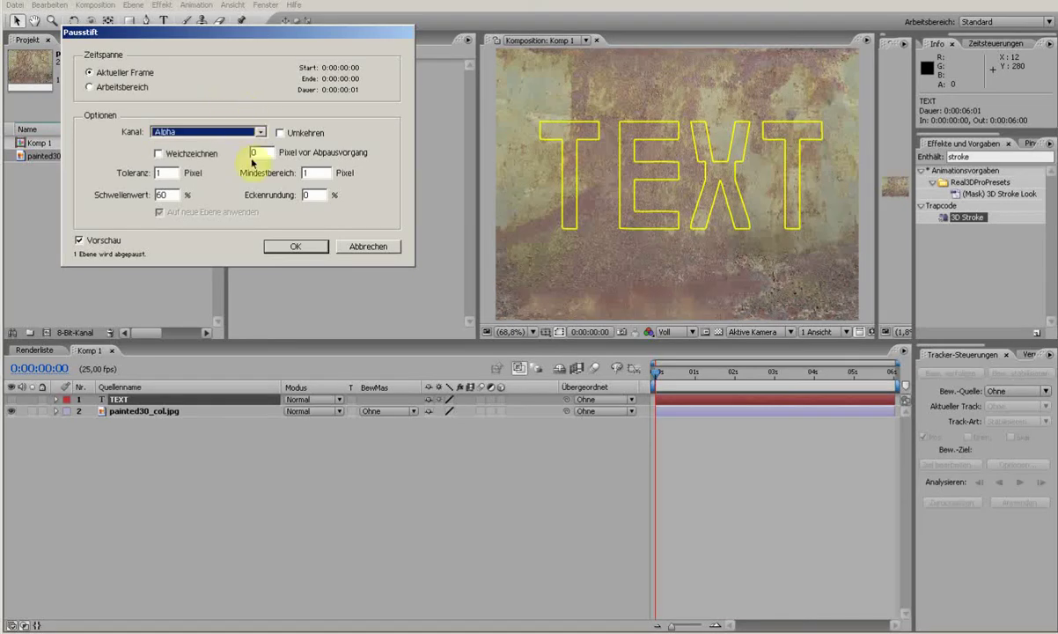
{"action": "left_click", "coordinate": [301, 248]}
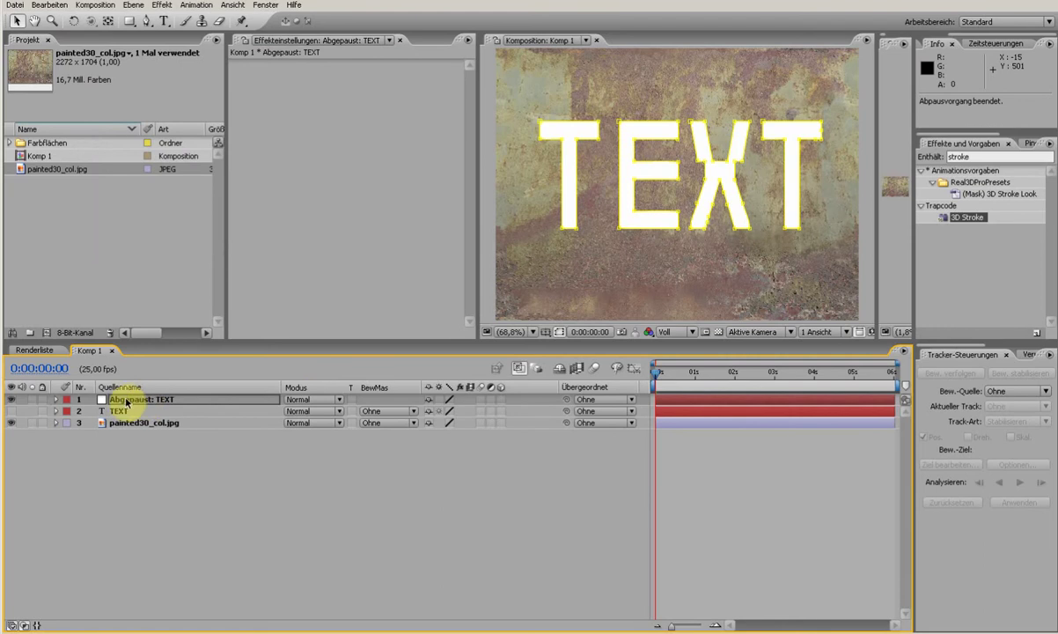
- Hide Abgepaust: TEXT, move it below TEXT, and set the texture to Alpha Matte 'Abgepaust: TEXT'
{"action": "left_click", "coordinate": [121, 400]}
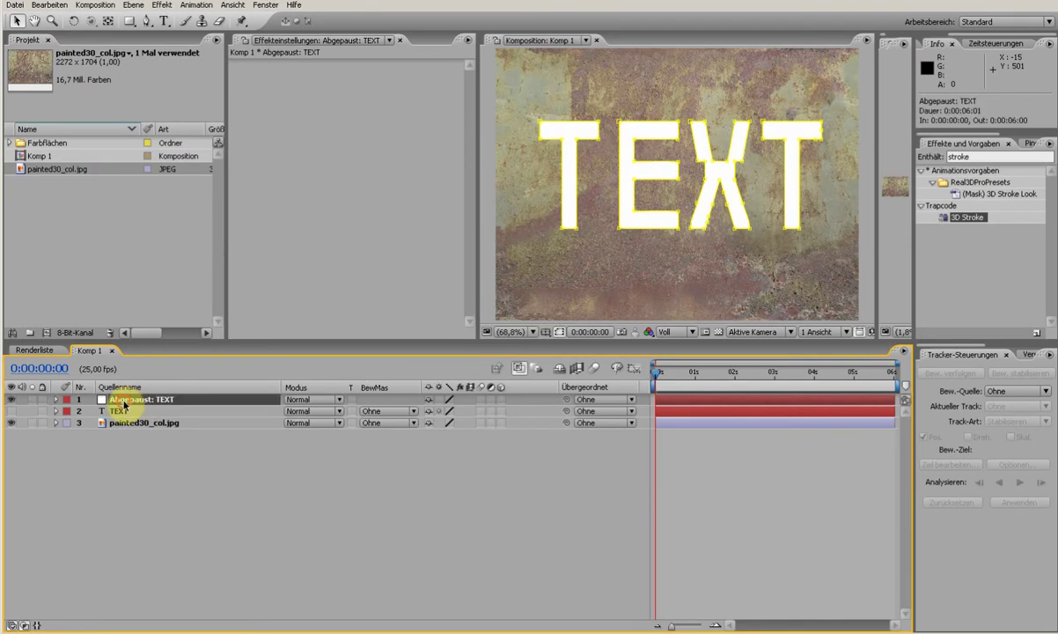
{"action": "left_click", "coordinate": [11, 410]}
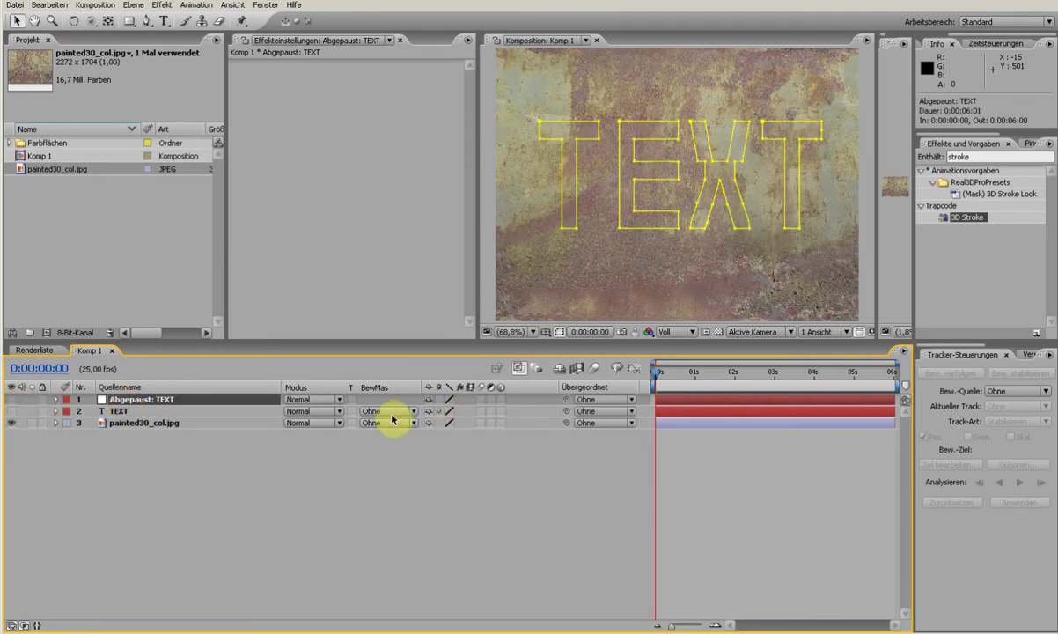
{"action": "left_click_drag", "start_coordinate": [205, 401], "coordinate": [211, 424]}
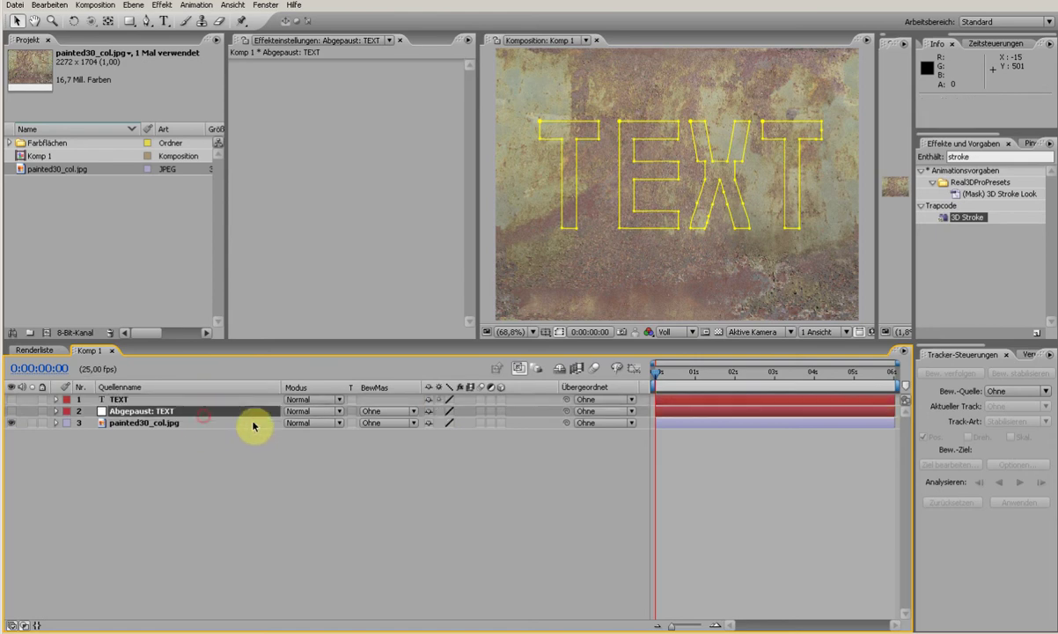
{"action": "left_click", "coordinate": [402, 422]}
{"action": "left_click", "coordinate": [401, 442]}
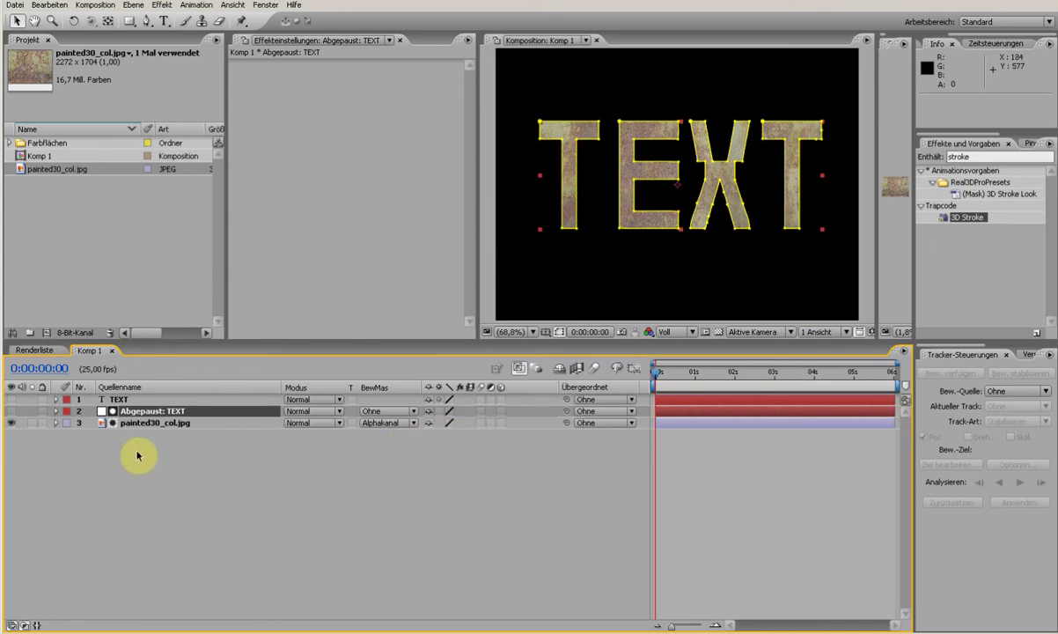
- Select all four masks at 0:00:02:24 and expand their full property list
{"action": "key", "text": "m"}
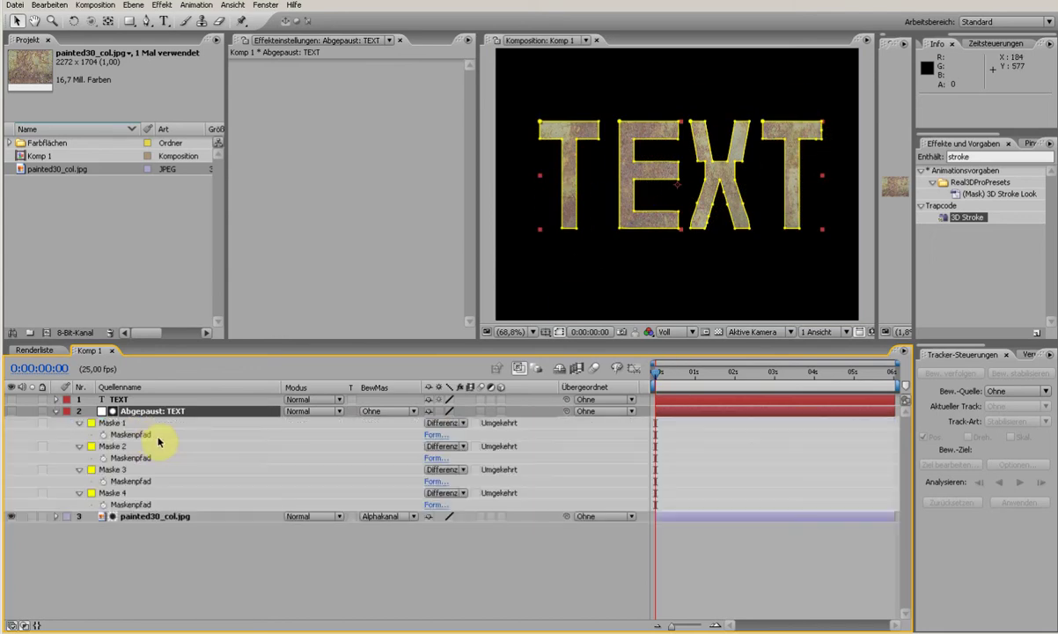
{"action": "left_click", "coordinate": [60, 423]}
{"action": "left_click", "coordinate": [84, 446], "text": "shift"}
{"action": "left_click", "coordinate": [101, 469], "text": "shift"}
{"action": "left_click", "coordinate": [110, 492], "text": "shift"}
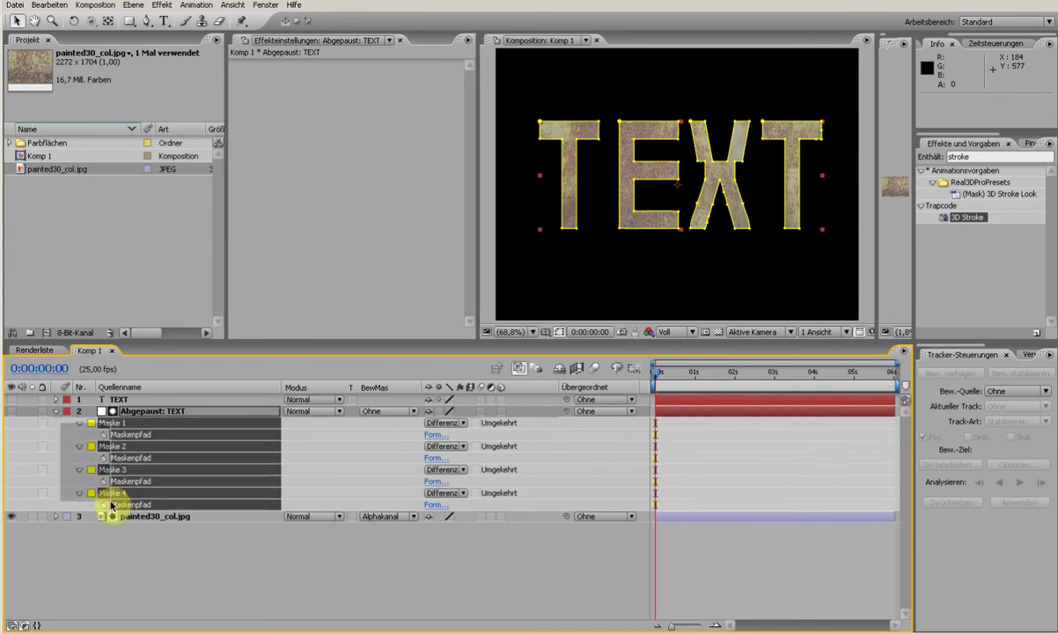
{"action": "left_click", "coordinate": [772, 380]}
{"action": "key", "text": "alt+m"}
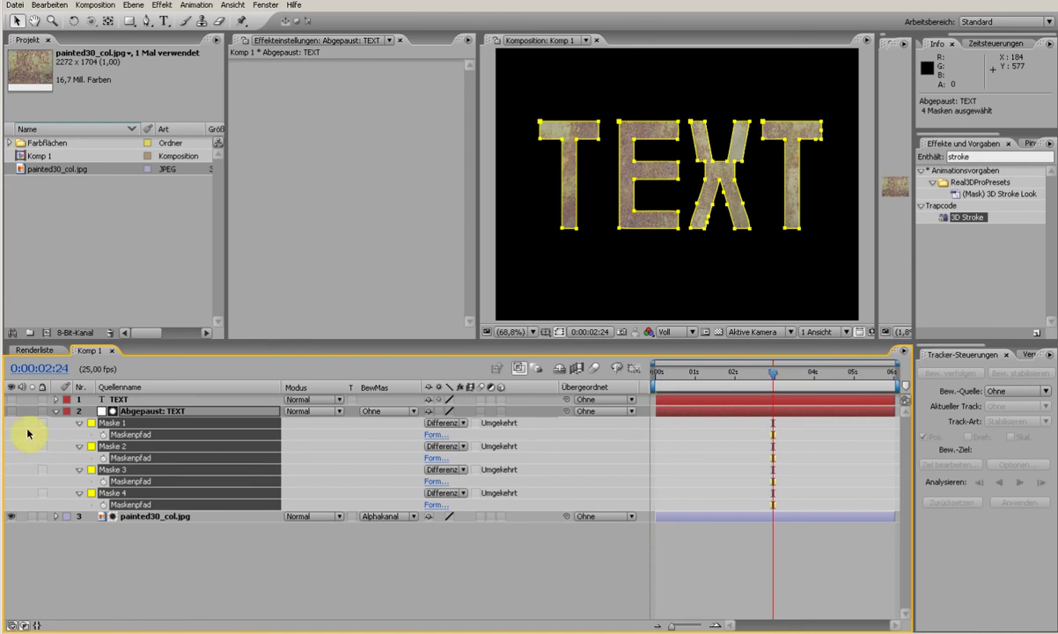
{"action": "left_click", "coordinate": [79, 424]}
{"action": "left_click", "coordinate": [79, 425]}
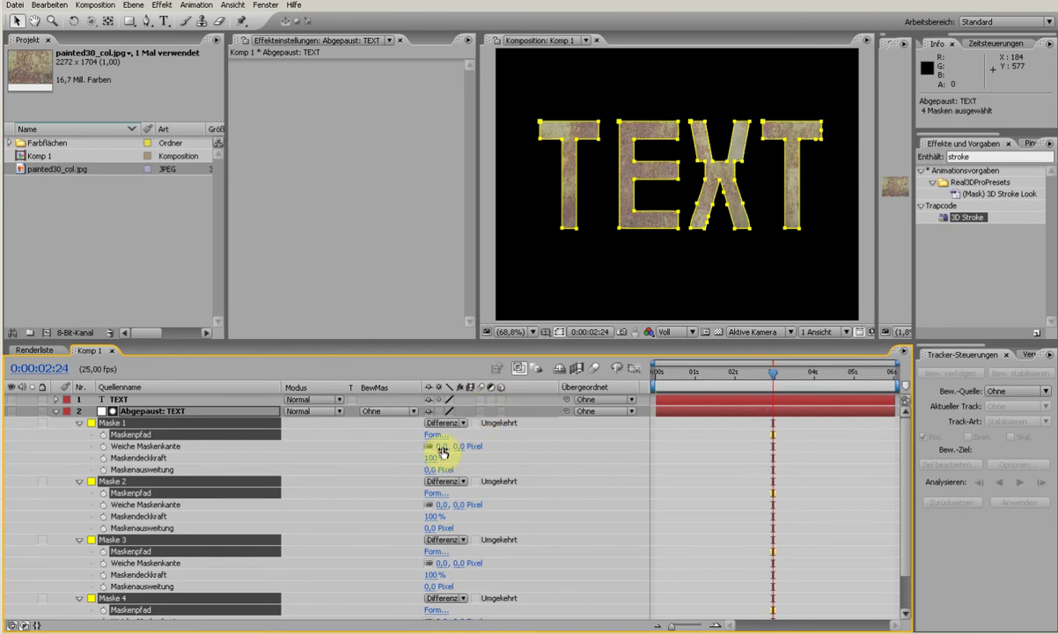
- Try feather and expansion values on the masks, then undo both back to 0,0
{"action": "mouse_move", "coordinate": [441, 450]}
{"action": "left_mouse_down"}
{"action": "mouse_move", "coordinate": [590, 428]}
{"action": "mouse_move", "coordinate": [442, 448]}
{"action": "left_mouse_up"}
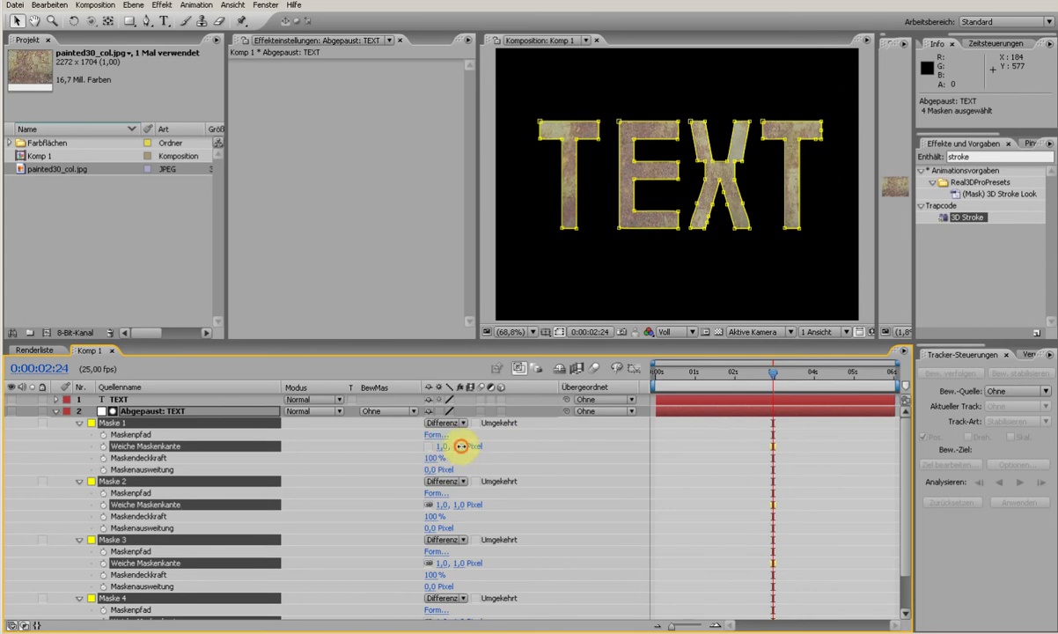
{"action": "mouse_move", "coordinate": [465, 442]}
{"action": "left_mouse_down"}
{"action": "mouse_move", "coordinate": [587, 432]}
{"action": "mouse_move", "coordinate": [637, 409]}
{"action": "mouse_move", "coordinate": [438, 443]}
{"action": "mouse_move", "coordinate": [634, 441]}
{"action": "mouse_move", "coordinate": [553, 455]}
{"action": "mouse_move", "coordinate": [432, 449]}
{"action": "left_mouse_up"}
{"action": "key", "text": "ctrl+z"}
{"action": "key", "text": "ctrl+z"}
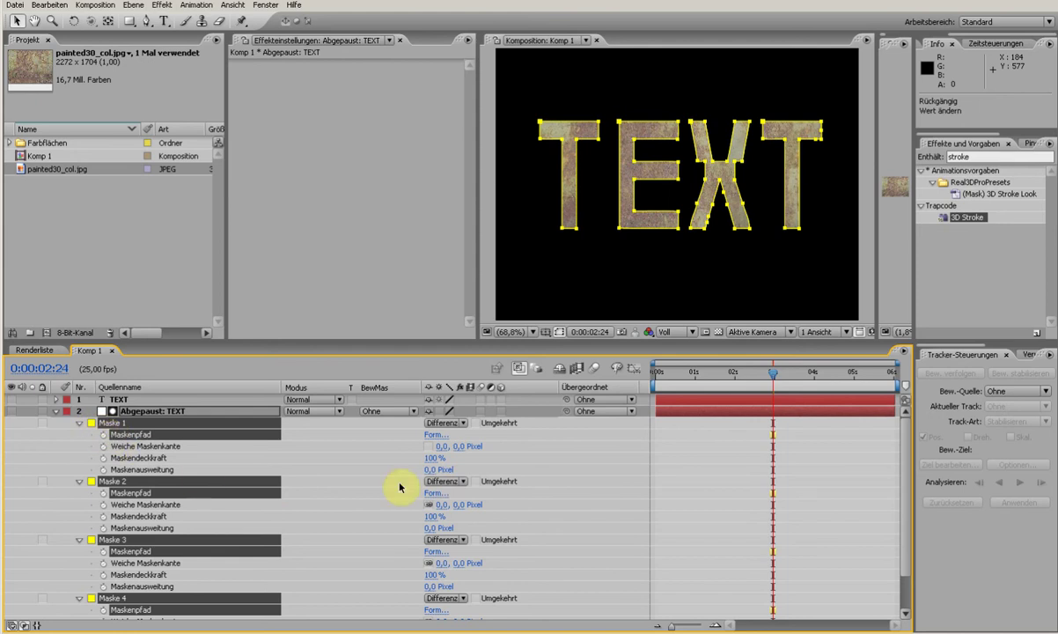
{"action": "left_click_drag", "start_coordinate": [427, 469], "coordinate": [457, 469]}
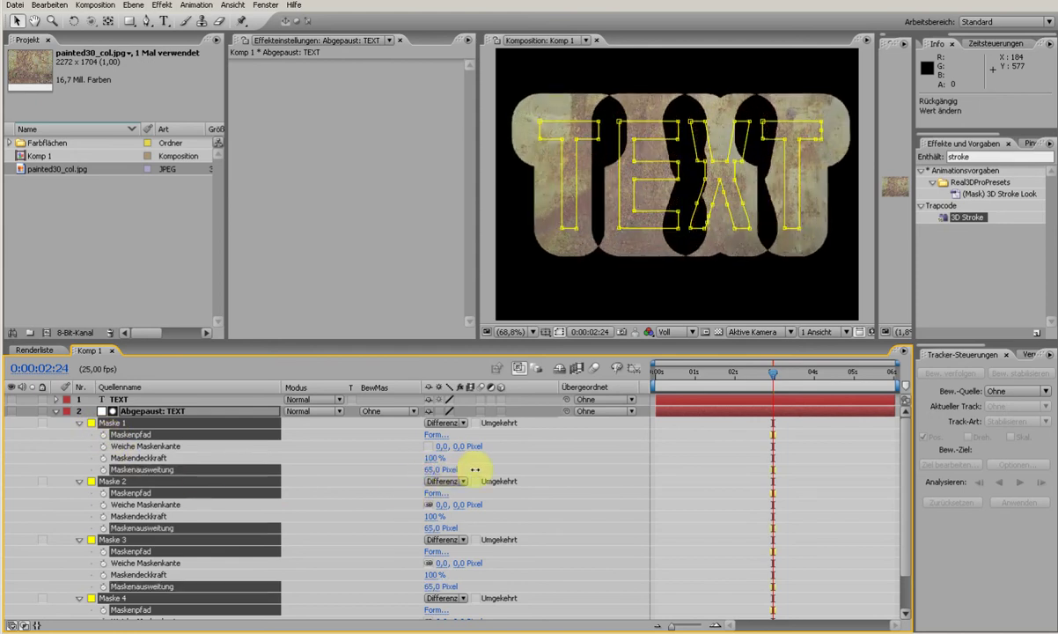
{"action": "mouse_move", "coordinate": [497, 470]}
{"action": "left_mouse_down"}
{"action": "mouse_move", "coordinate": [583, 470]}
{"action": "mouse_move", "coordinate": [472, 470]}
{"action": "mouse_move", "coordinate": [519, 465]}
{"action": "mouse_move", "coordinate": [508, 460]}
{"action": "left_mouse_up"}
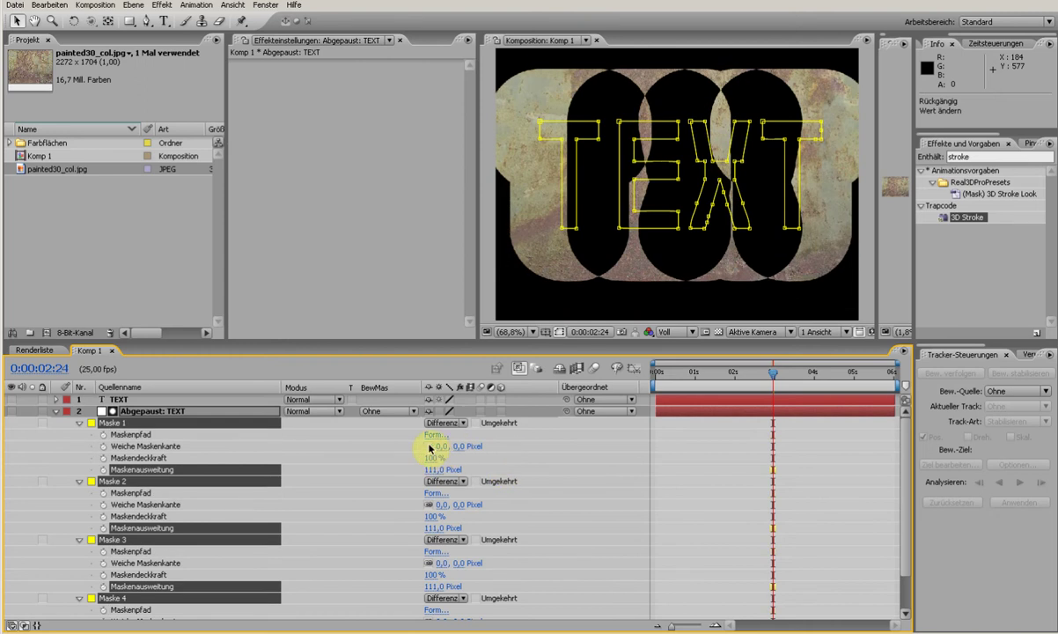
{"action": "left_click_drag", "start_coordinate": [440, 446], "coordinate": [566, 447]}
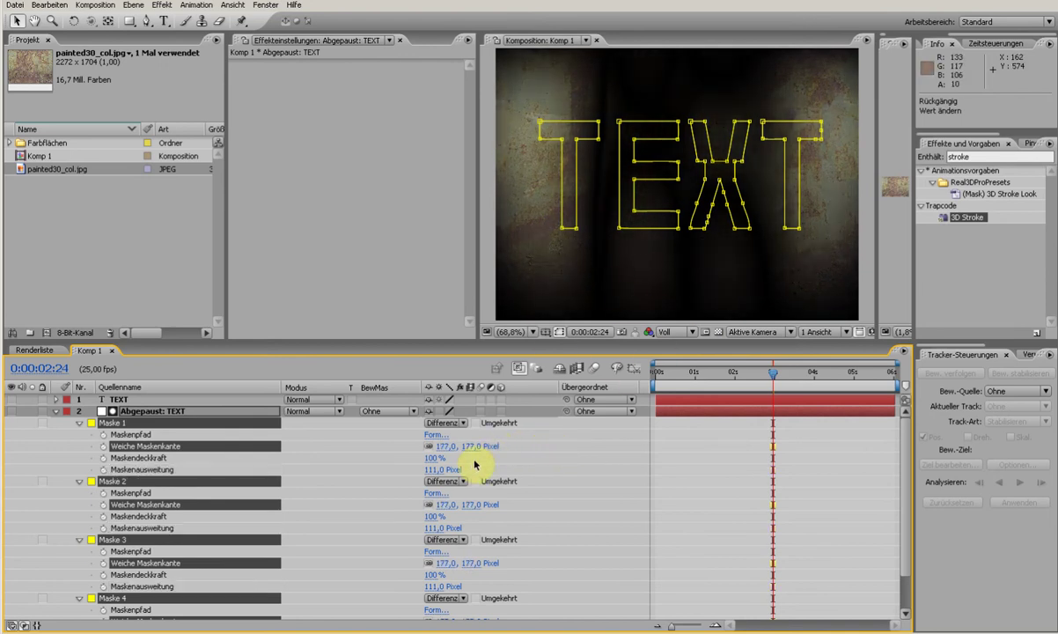
{"action": "key", "text": "ctrl+z"}
{"action": "key", "text": "ctrl+z"}
{"action": "key", "text": "ctrl+z"}
{"action": "key", "text": "ctrl+z"}
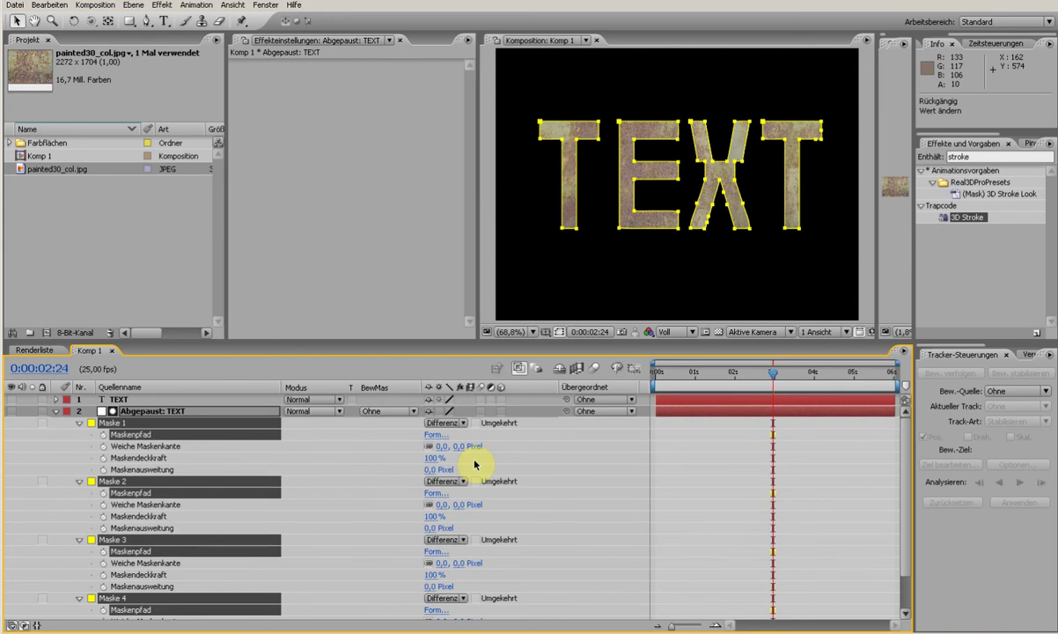
- Keyframe all four mask paths at 0:00:02:24, return to 0s, and select Maske 1's bottom-left vertex
{"action": "left_click", "coordinate": [104, 436]}
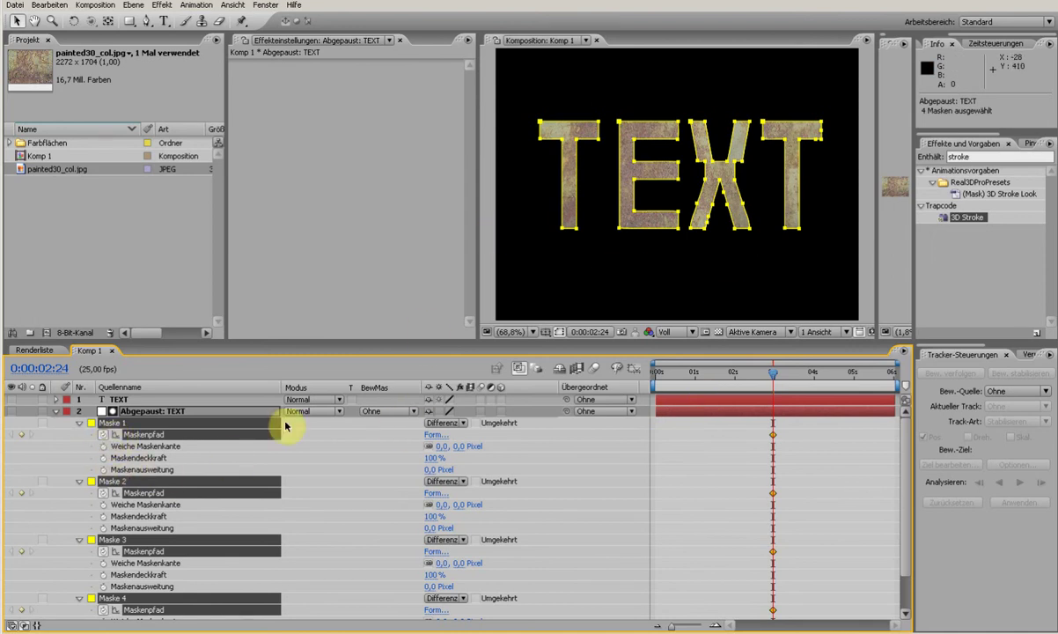
{"action": "left_click_drag", "start_coordinate": [743, 375], "coordinate": [630, 395]}
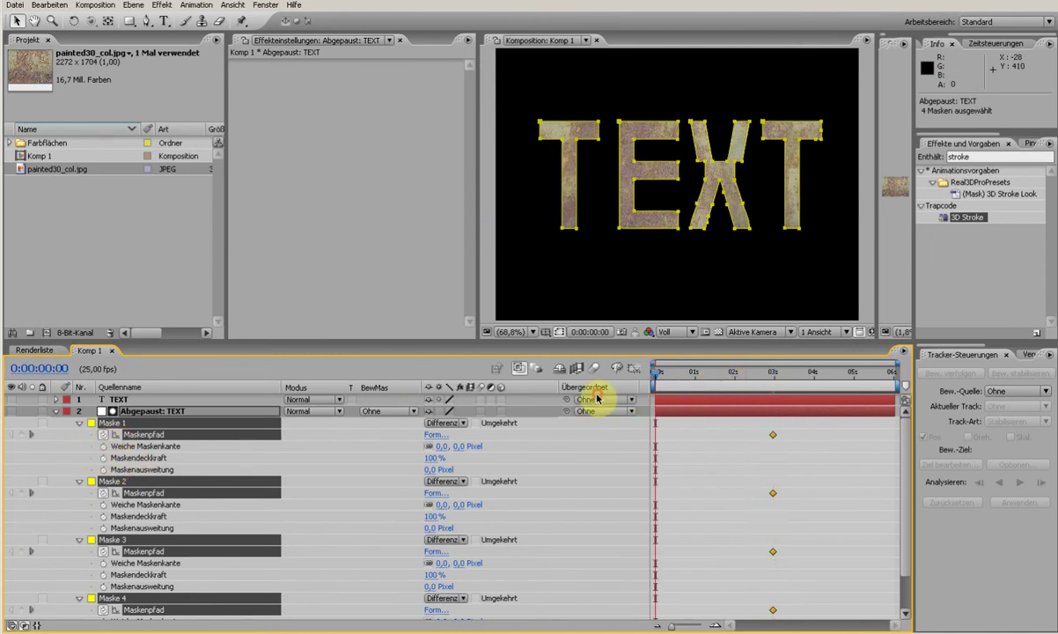
{"action": "left_click", "coordinate": [378, 457]}
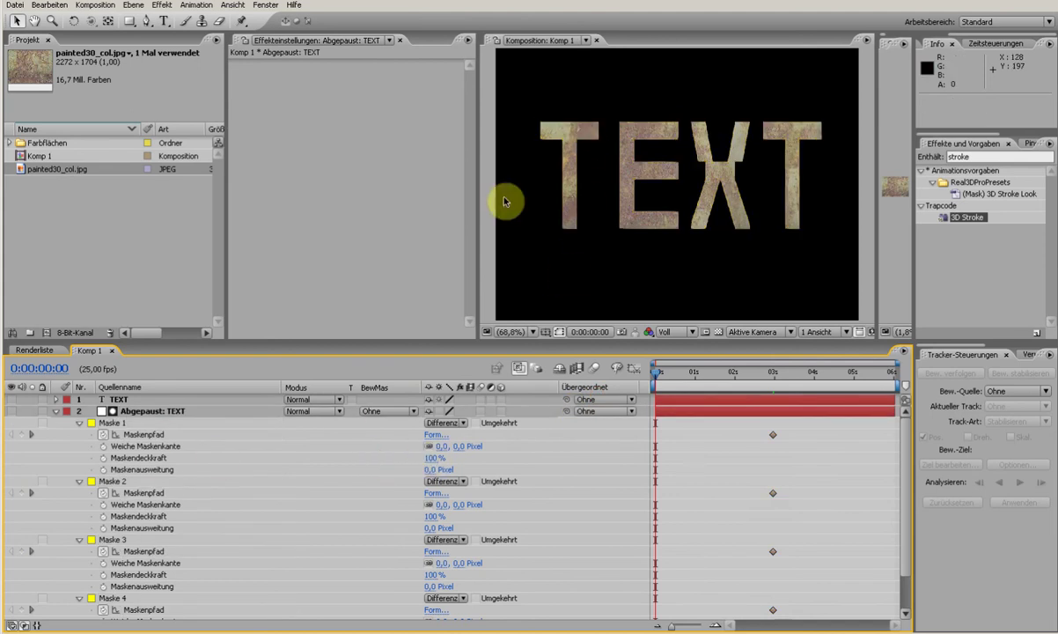
{"action": "left_click", "coordinate": [109, 423]}
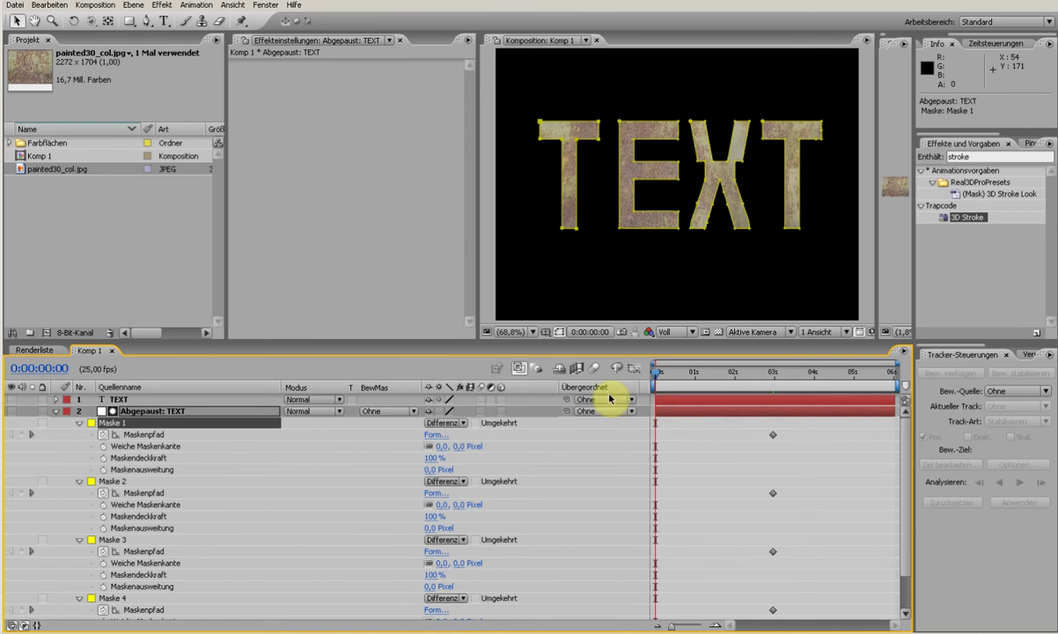
{"action": "left_click", "coordinate": [568, 229]}
- At 0s, stretch the T's mask points into a long downward drip and upward point
{"action": "key", "text": "alt+m"}
{"action": "key", "text": "ctrl+z"}
{"action": "left_click_drag", "start_coordinate": [567, 226], "coordinate": [566, 314]}
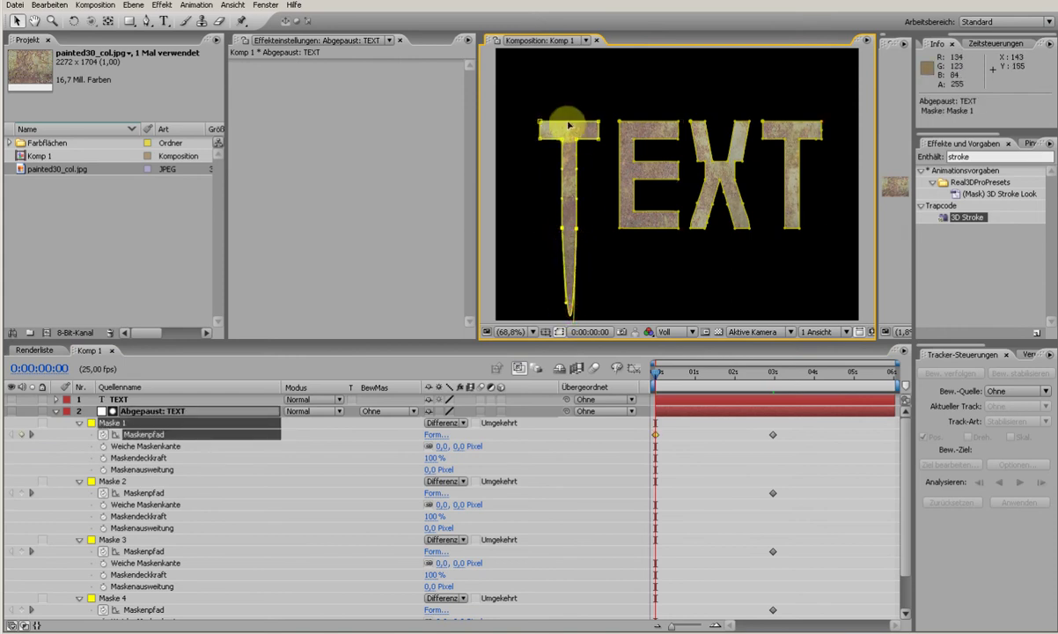
{"action": "left_click_drag", "start_coordinate": [567, 122], "coordinate": [562, 42]}
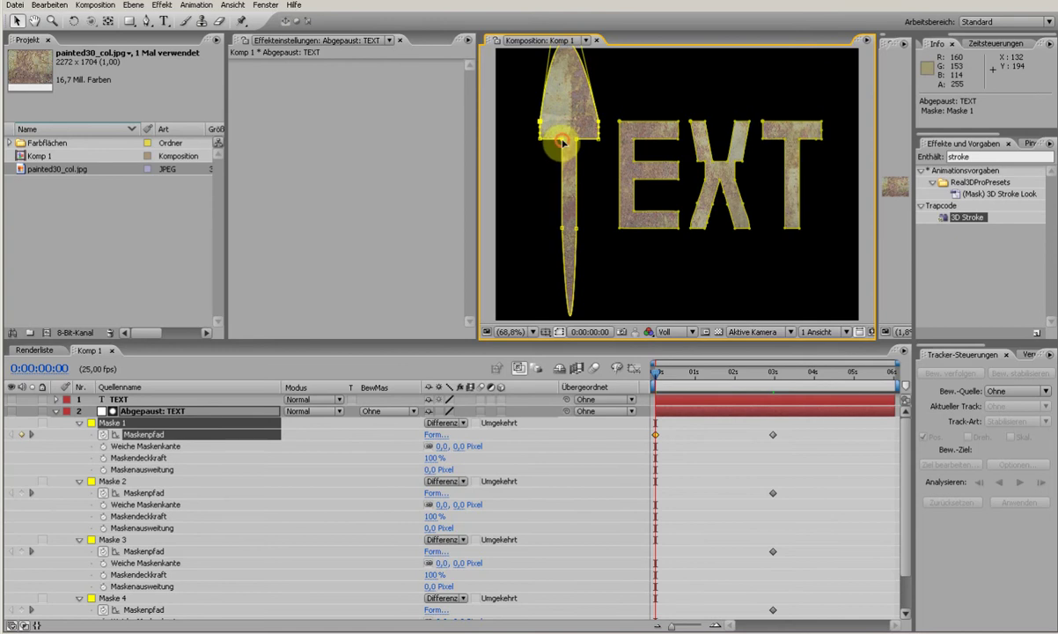
{"action": "left_click_drag", "start_coordinate": [561, 140], "coordinate": [594, 178]}
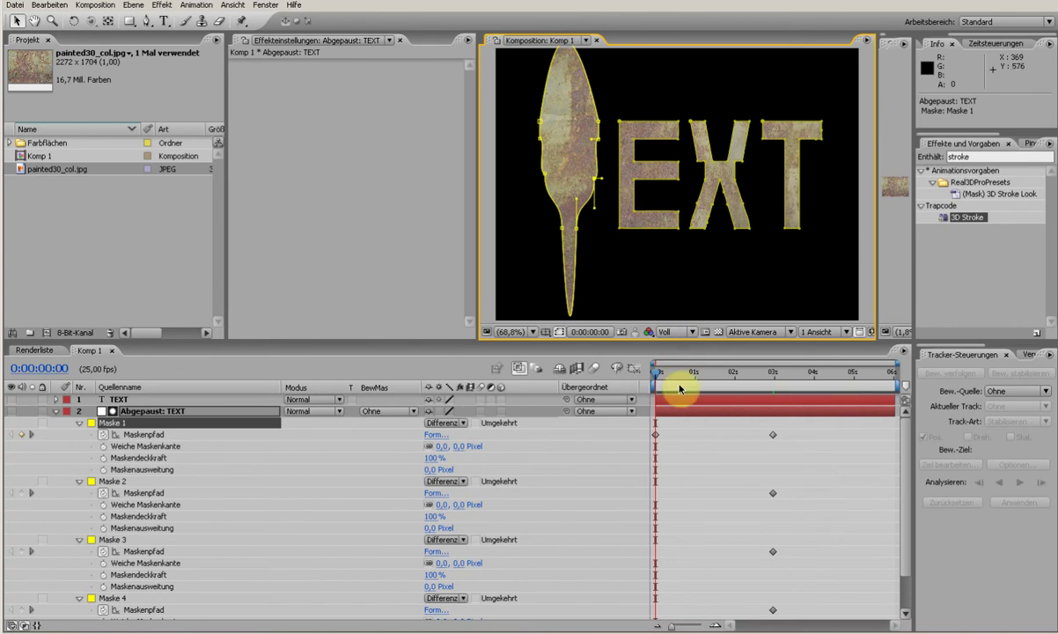
- Preview the T morphing back, then pull the E's mask down into a pointed drip
{"action": "mouse_move", "coordinate": [657, 377]}
{"action": "left_mouse_down"}
{"action": "mouse_move", "coordinate": [786, 367]}
{"action": "mouse_move", "coordinate": [658, 393]}
{"action": "left_mouse_up"}
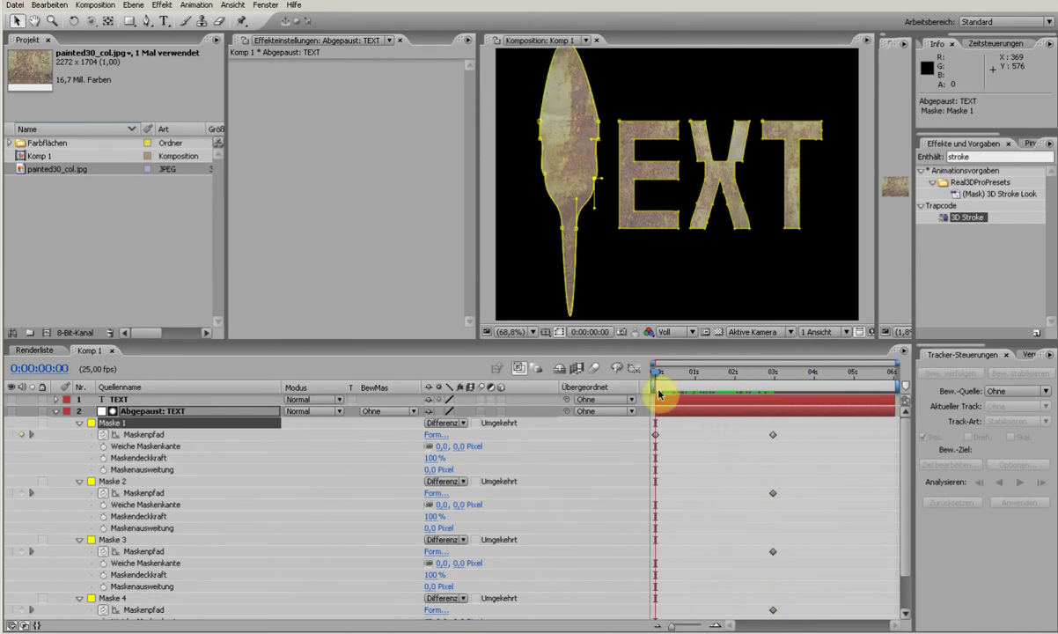
{"action": "left_click_drag", "start_coordinate": [658, 394], "coordinate": [636, 412]}
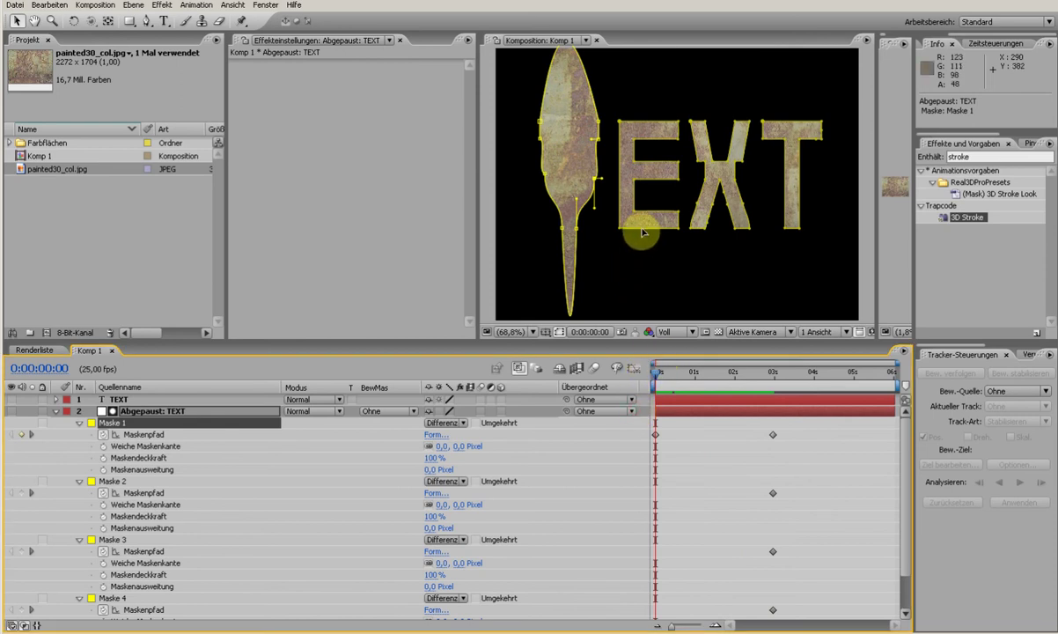
{"action": "left_click_drag", "start_coordinate": [643, 232], "coordinate": [687, 302]}
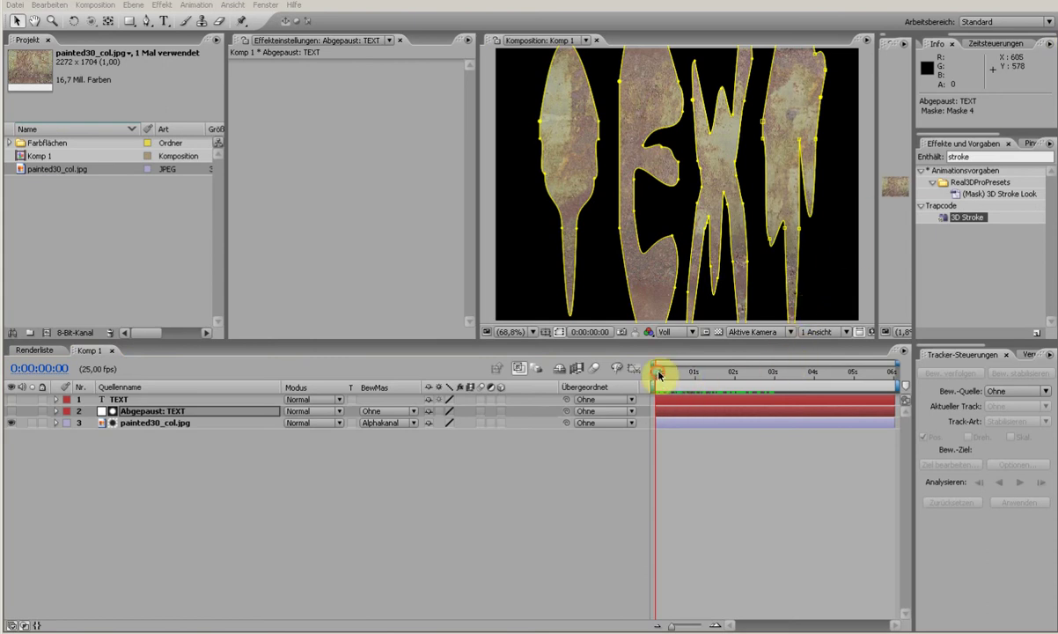
{"action": "left_click_drag", "start_coordinate": [664, 376], "coordinate": [717, 385]}
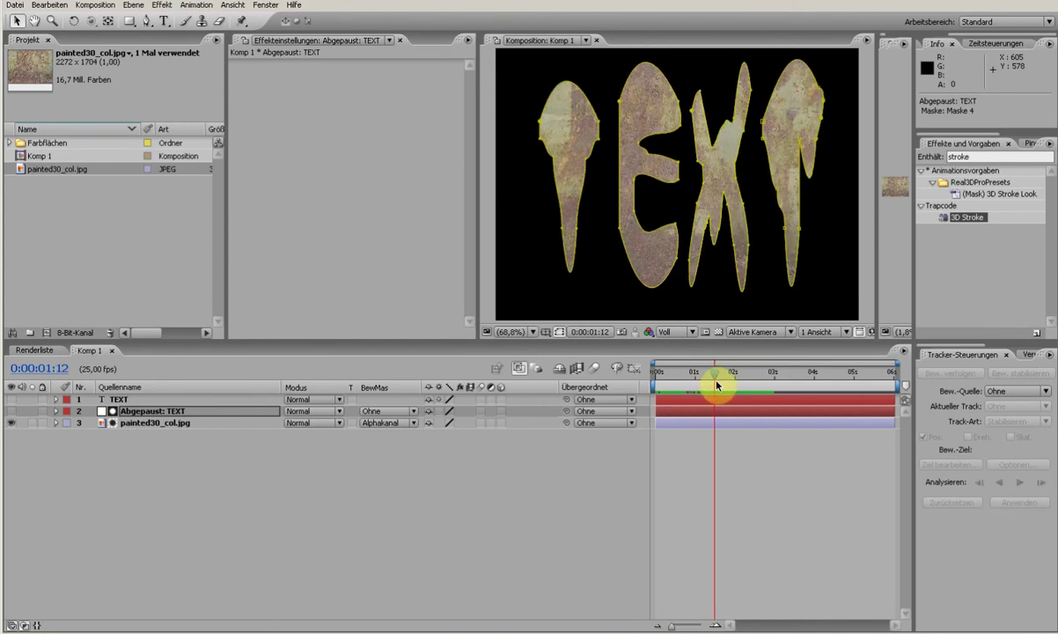
- Add a 720×576 solid layer in dark red 990404 via Neu > Farbfläche
{"action": "right_click", "coordinate": [497, 480]}
{"action": "mouse_move", "coordinate": [618, 485]}
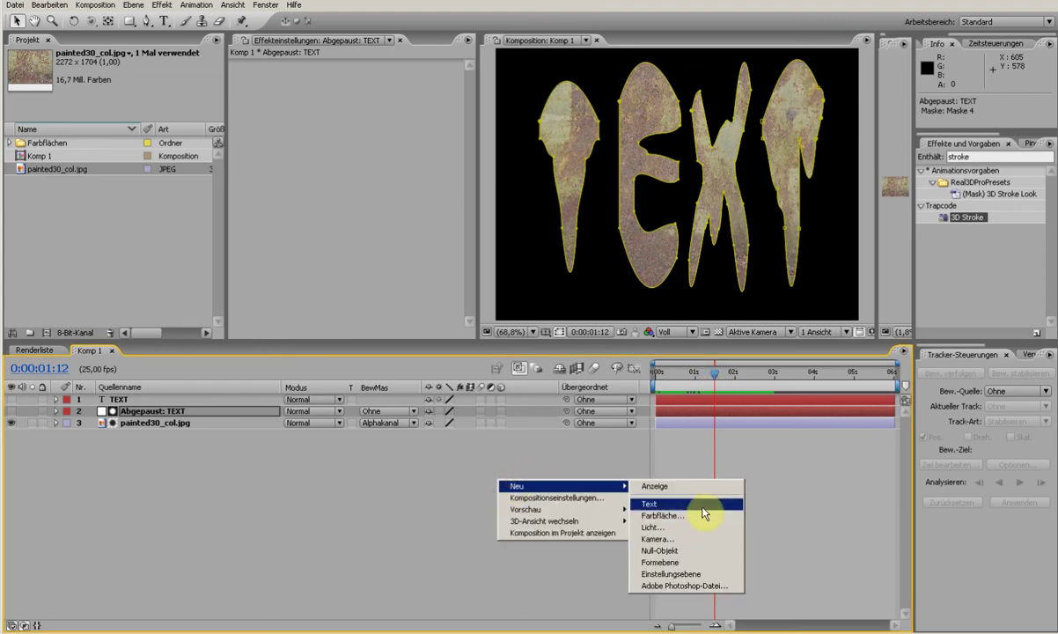
{"action": "left_click", "coordinate": [655, 515]}
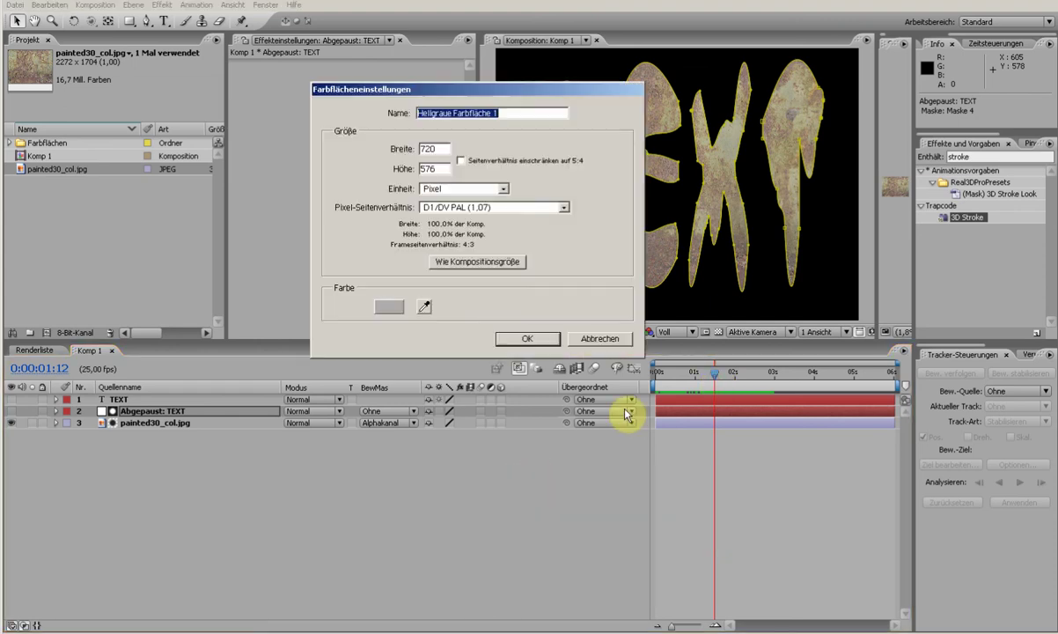
{"action": "left_click", "coordinate": [390, 313]}
{"action": "mouse_move", "coordinate": [235, 201]}
{"action": "left_mouse_down"}
{"action": "mouse_move", "coordinate": [243, 177]}
{"action": "mouse_move", "coordinate": [246, 201]}
{"action": "left_mouse_up"}
{"action": "left_click", "coordinate": [377, 134]}
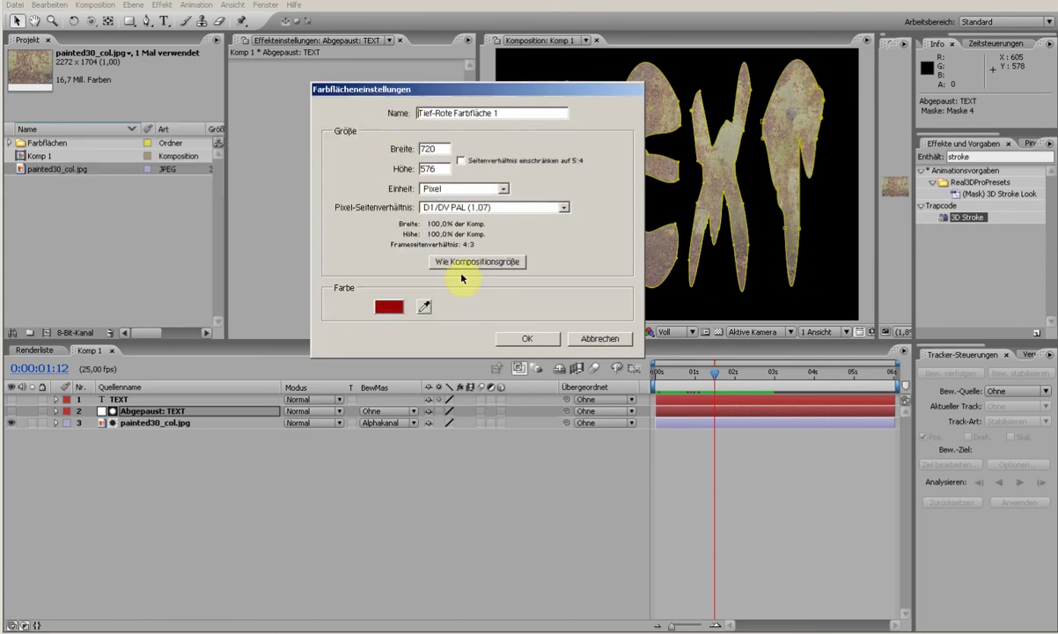
{"action": "left_click", "coordinate": [526, 338]}
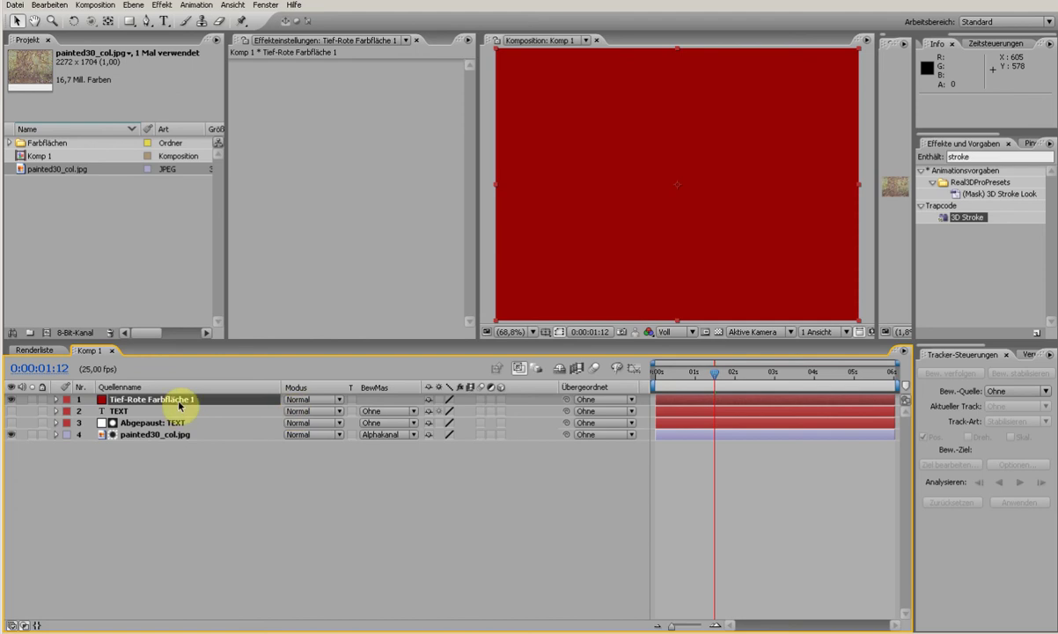
- Set the red solid's blend mode to Ineinander kopieren and preview the result earlier in time
{"action": "left_click", "coordinate": [326, 406]}
{"action": "left_click", "coordinate": [327, 408]}
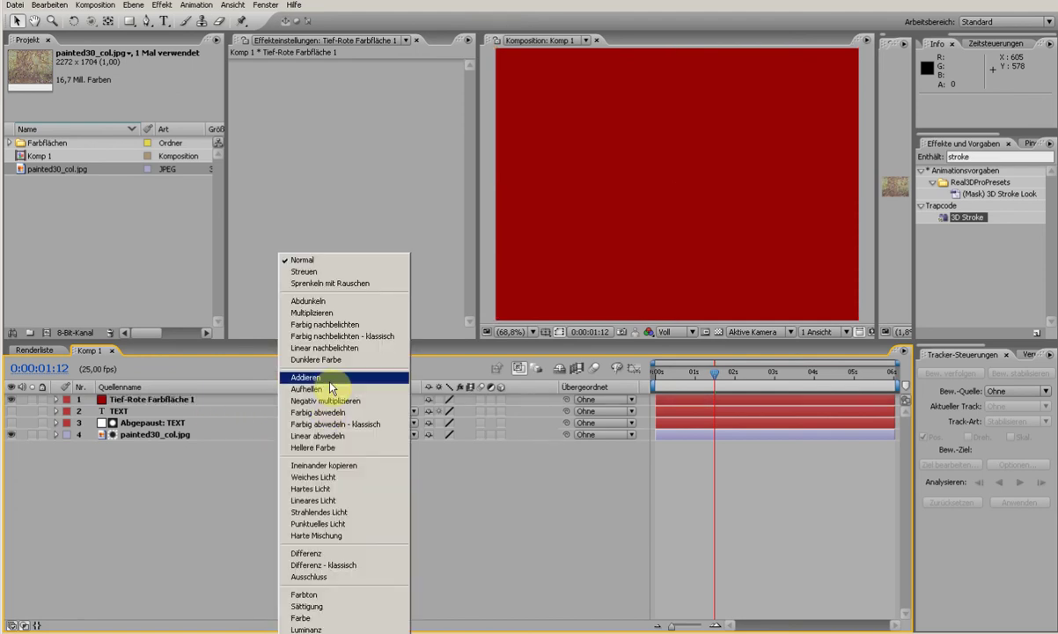
{"action": "left_click", "coordinate": [341, 467]}
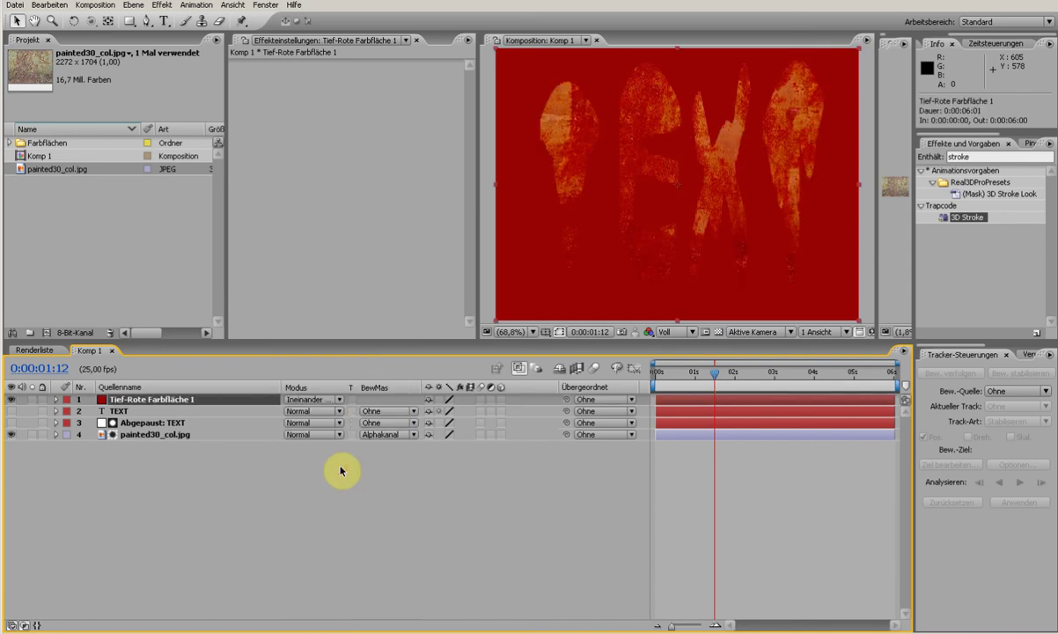
{"action": "left_click_drag", "start_coordinate": [673, 381], "coordinate": [635, 402]}
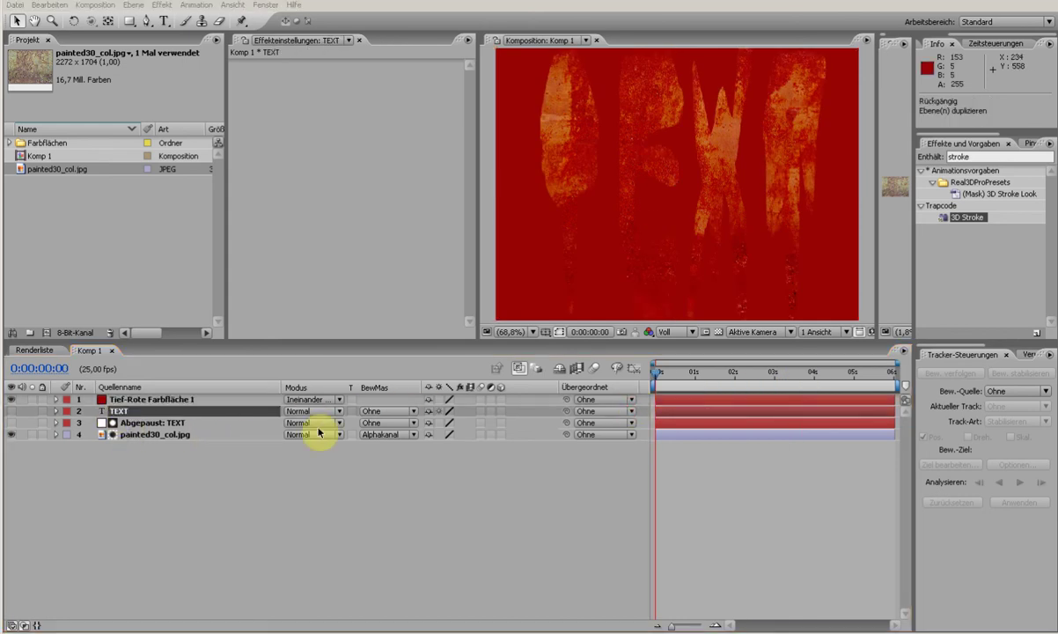
- Duplicate Abgepaust: TEXT to the top and set it as the red solid's Alpha Matte
{"action": "left_click", "coordinate": [131, 423]}
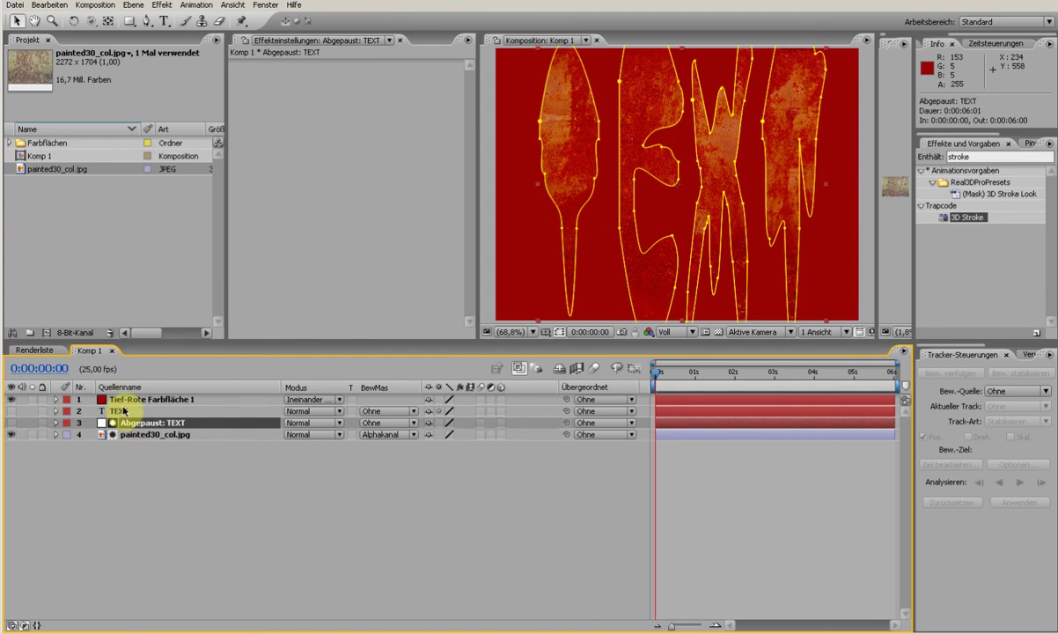
{"action": "key", "text": "ctrl+d"}
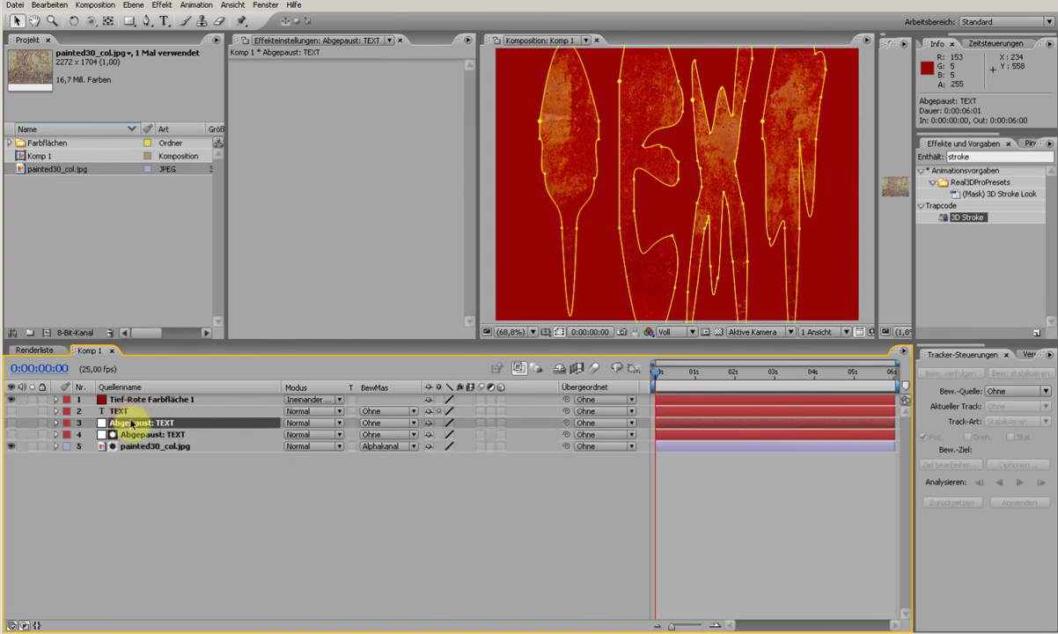
{"action": "left_click_drag", "start_coordinate": [133, 425], "coordinate": [123, 393]}
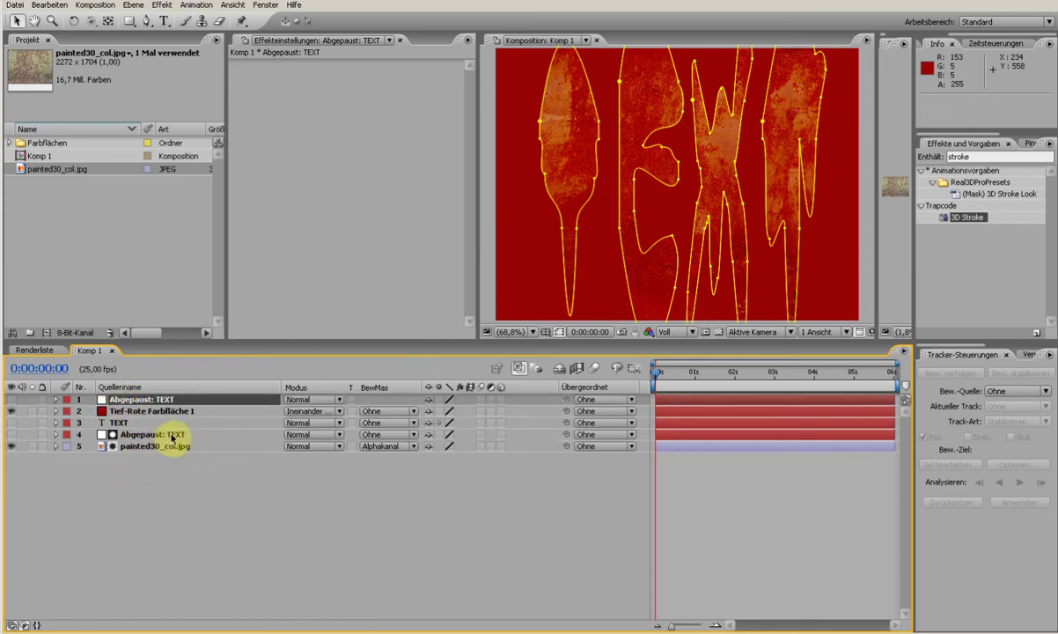
{"action": "left_click", "coordinate": [374, 412]}
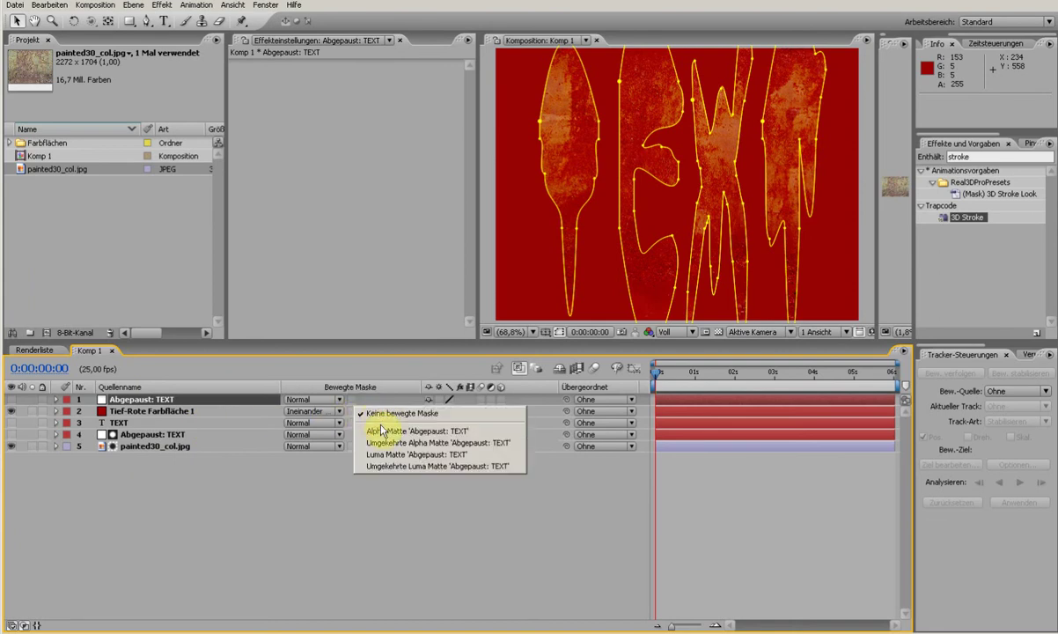
{"action": "left_click", "coordinate": [382, 432]}
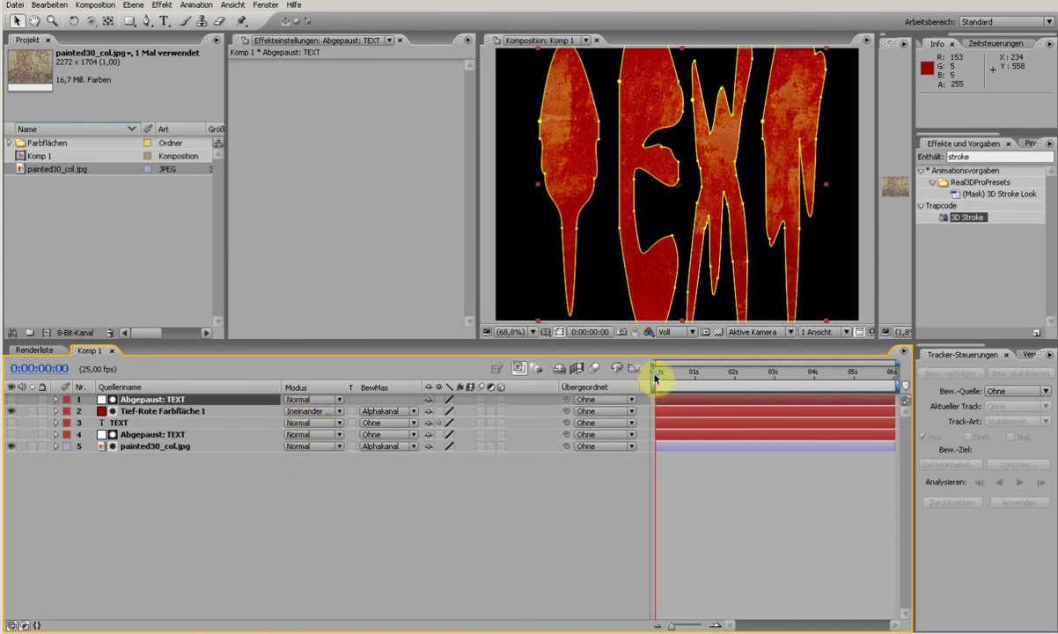
{"action": "left_click_drag", "start_coordinate": [654, 376], "coordinate": [616, 428]}
- Precompose all five Komp 1 layers into a new composition named Bloody Text, moving all attributes
{"action": "left_click_drag", "start_coordinate": [133, 495], "coordinate": [123, 380]}
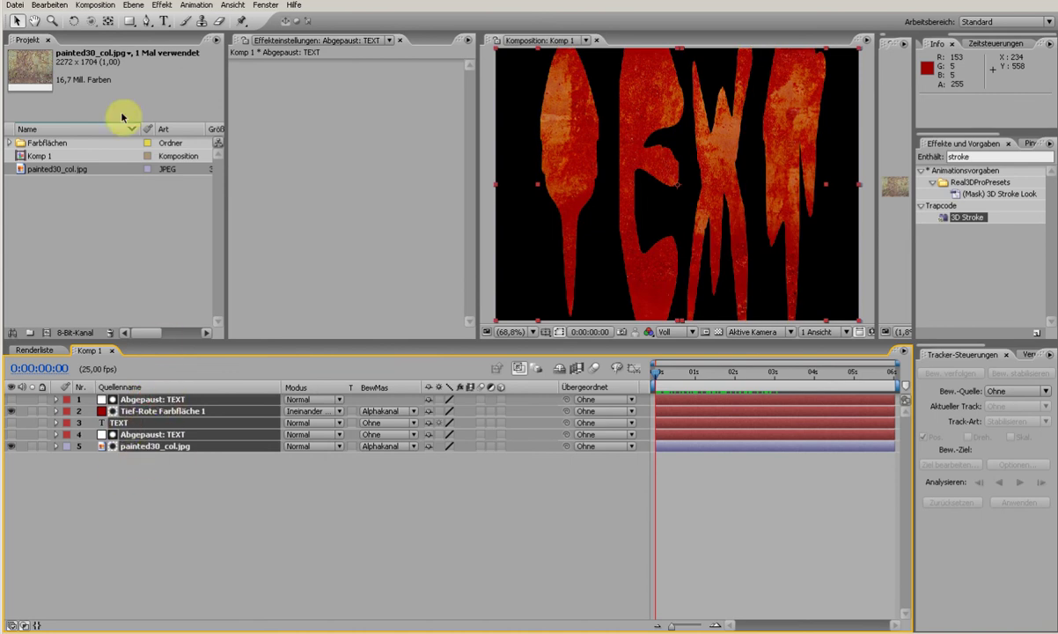
{"action": "left_click", "coordinate": [131, 7]}
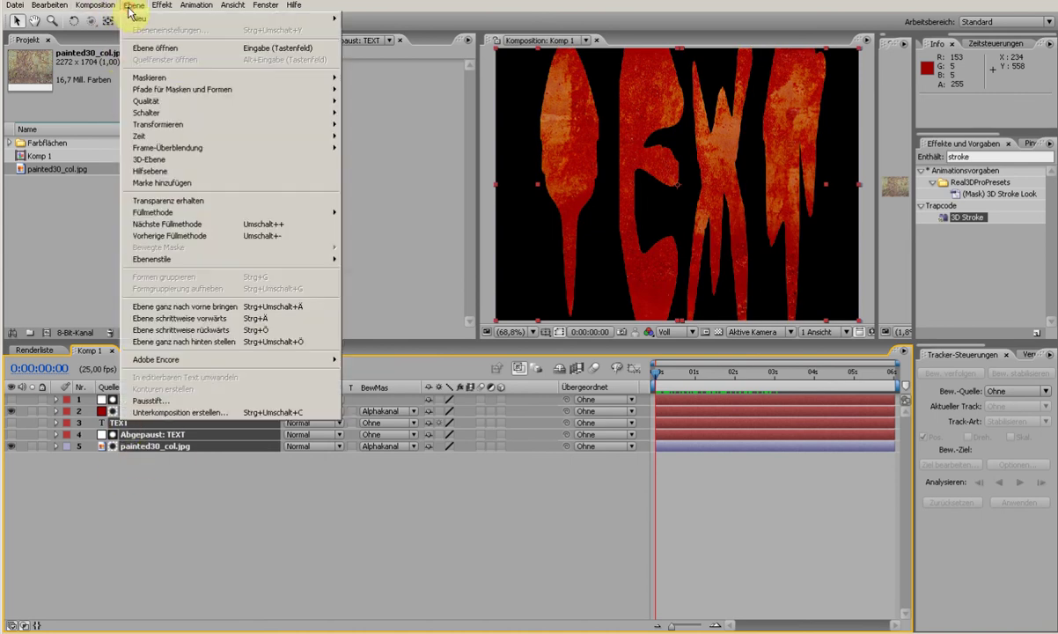
{"action": "left_click", "coordinate": [171, 419]}
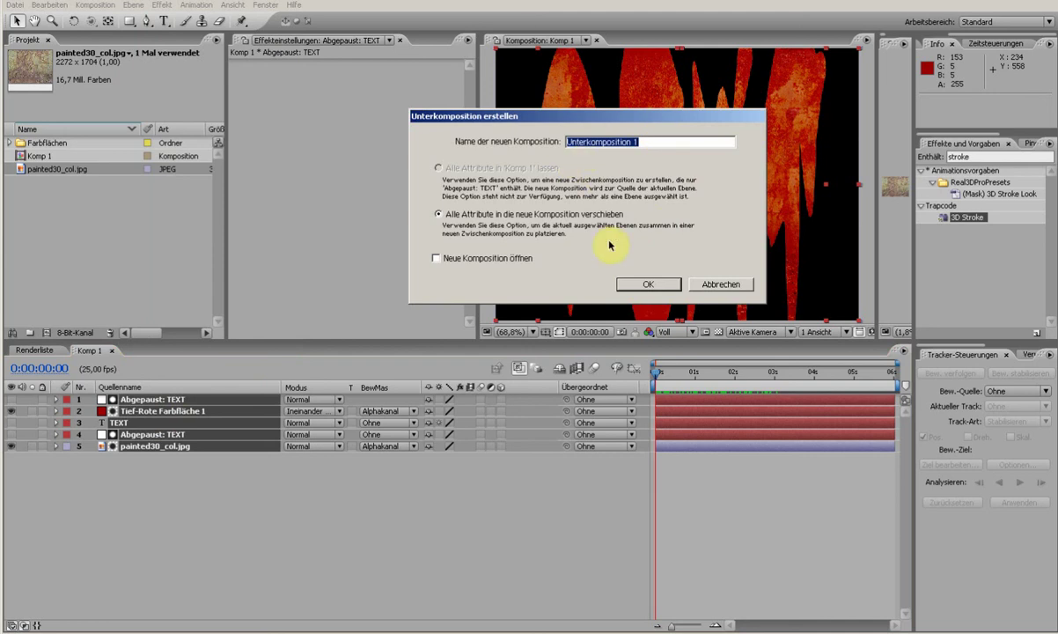
{"action": "left_click", "coordinate": [647, 285]}
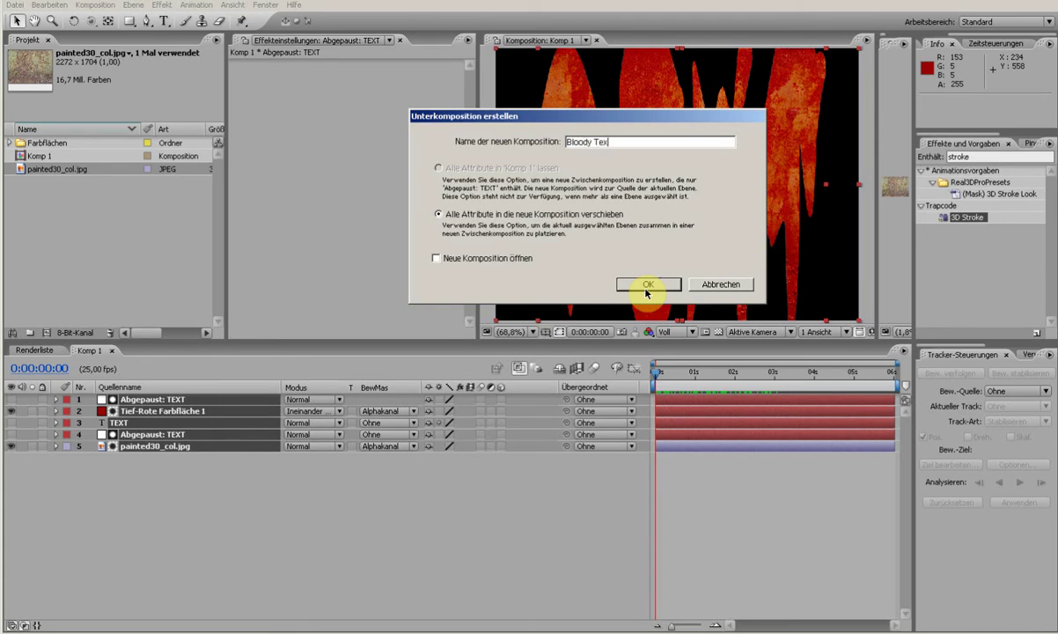
{"action": "left_click", "coordinate": [646, 286]}
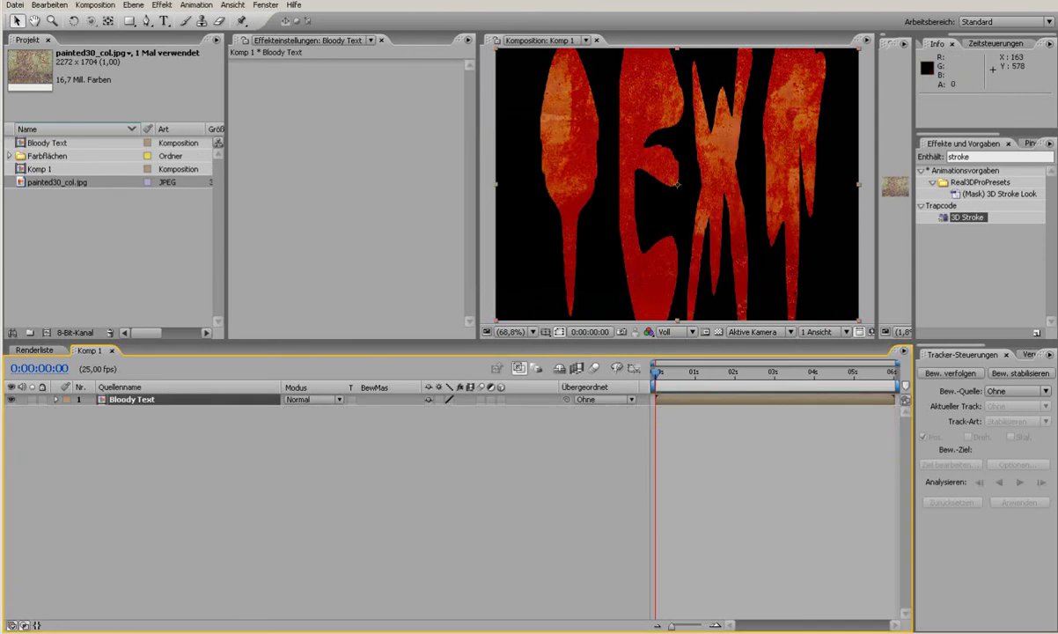
- Import painted30_col.jpg and place it in Komp 1 beneath Bloody Text
{"action": "mouse_move", "coordinate": [682, 542]}
{"action": "left_mouse_down"}
{"action": "mouse_move", "coordinate": [439, 560]}
{"action": "mouse_move", "coordinate": [409, 550]}
{"action": "left_mouse_up"}
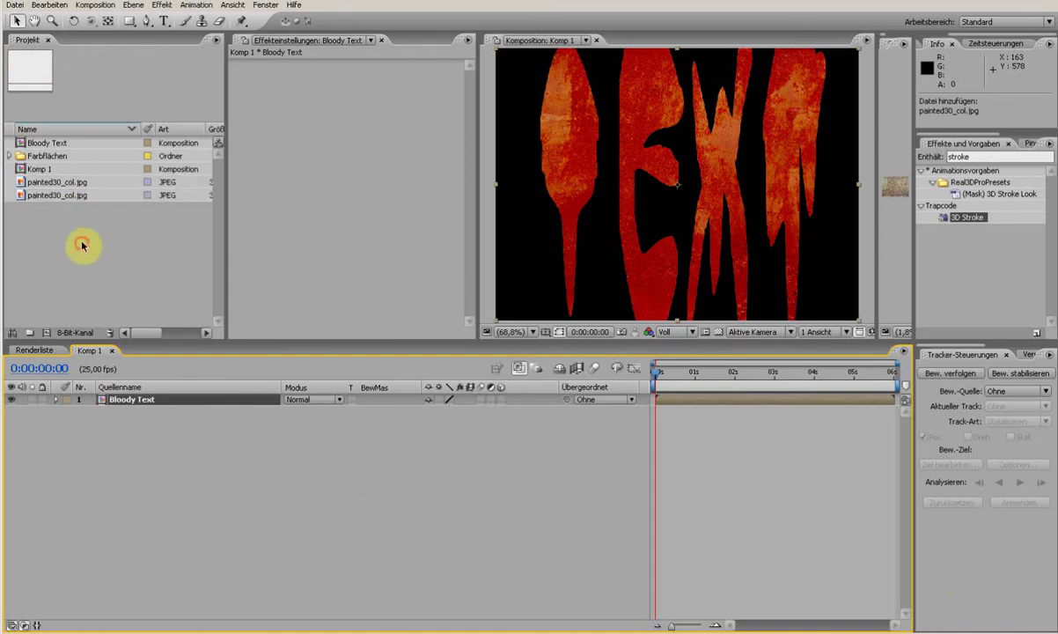
{"action": "mouse_move", "coordinate": [78, 196]}
{"action": "left_mouse_down"}
{"action": "mouse_move", "coordinate": [94, 484]}
{"action": "mouse_move", "coordinate": [90, 476]}
{"action": "left_mouse_up"}
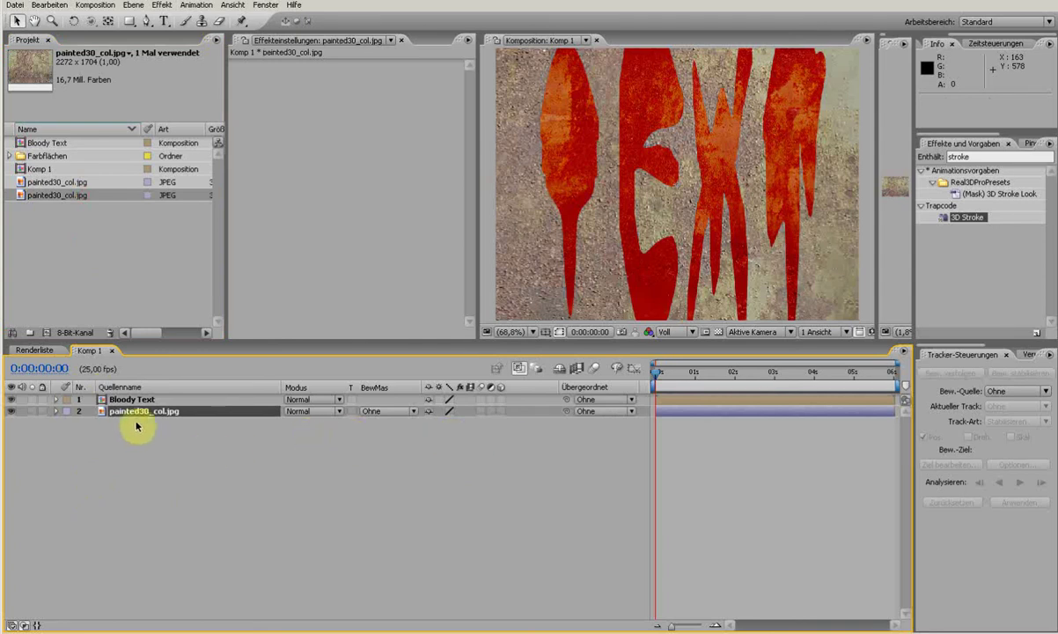
{"action": "left_click", "coordinate": [47, 351]}
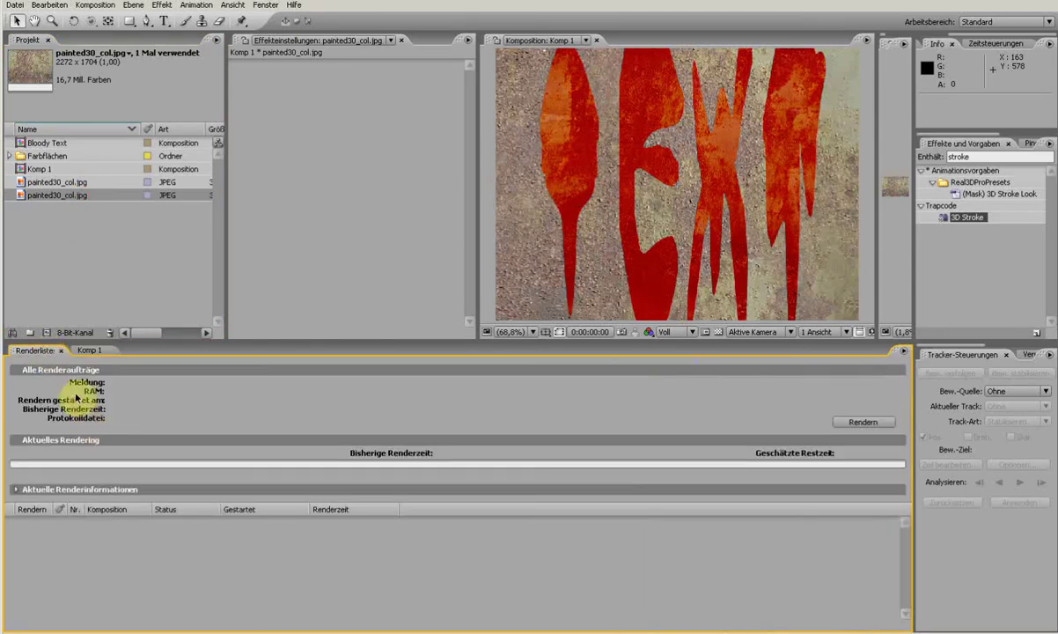
{"action": "left_click", "coordinate": [90, 351]}
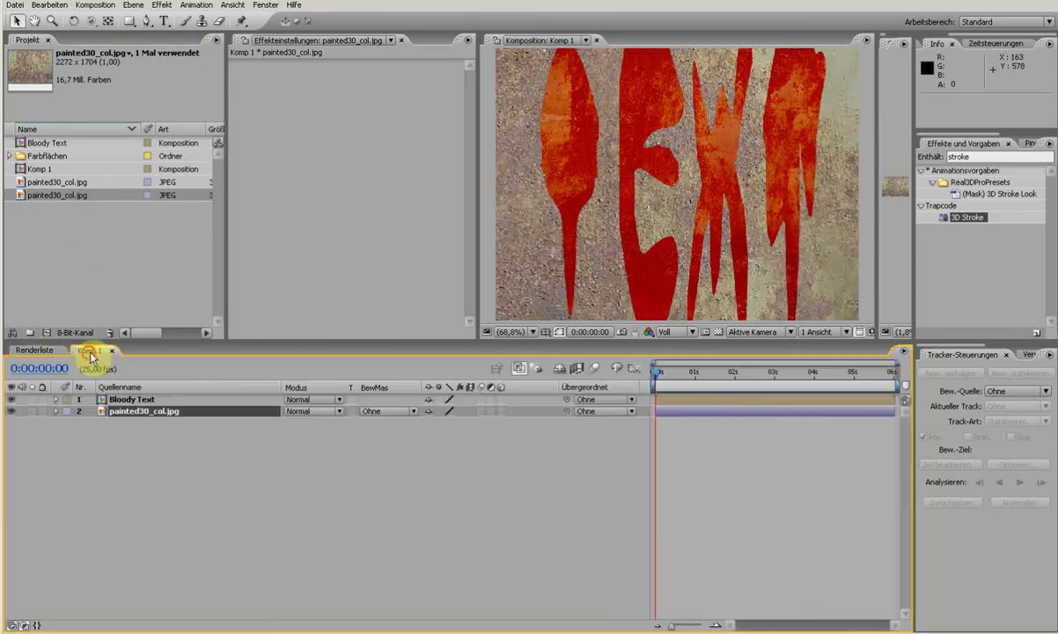
- Check the texture's scale inside Bloody Text, then scale the Komp 1 background texture to 34%
{"action": "left_click", "coordinate": [47, 145]}
{"action": "double_click", "coordinate": [47, 146]}
{"action": "left_click", "coordinate": [135, 451]}
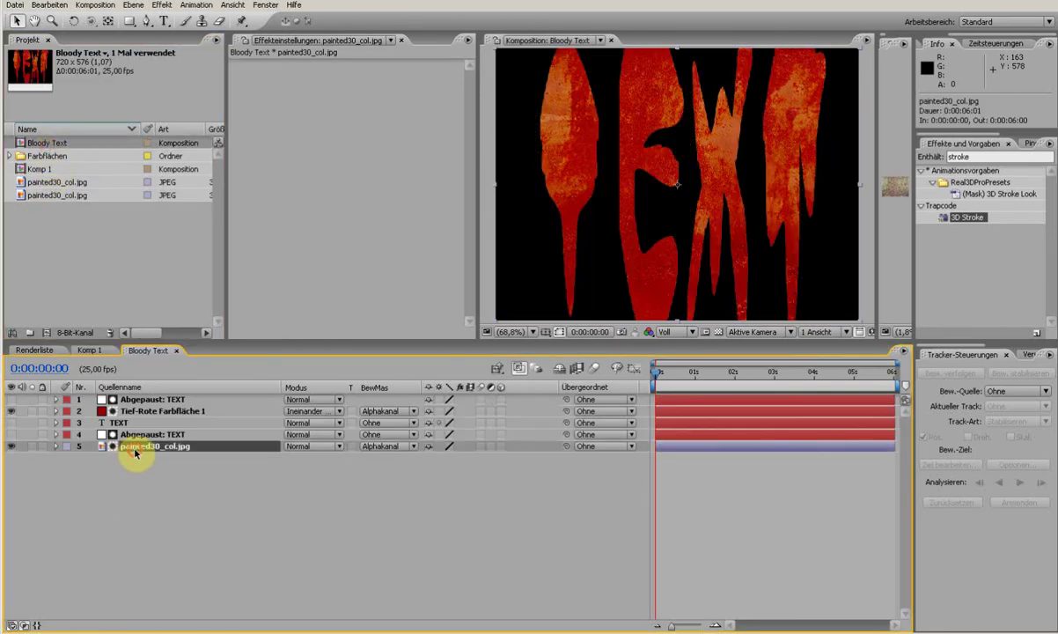
{"action": "key", "text": "s"}
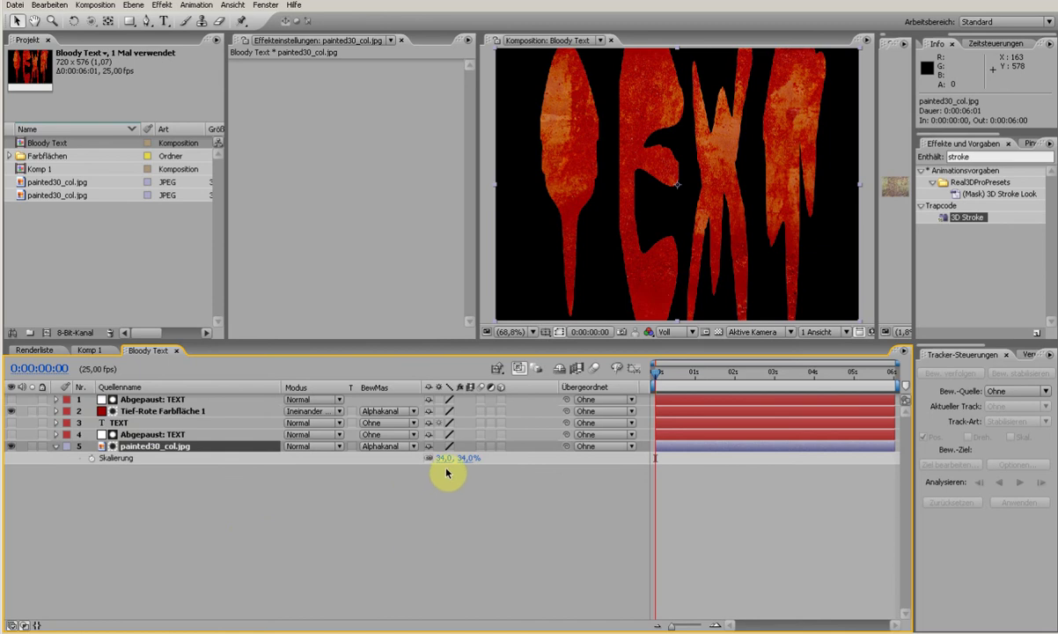
{"action": "left_click", "coordinate": [90, 350]}
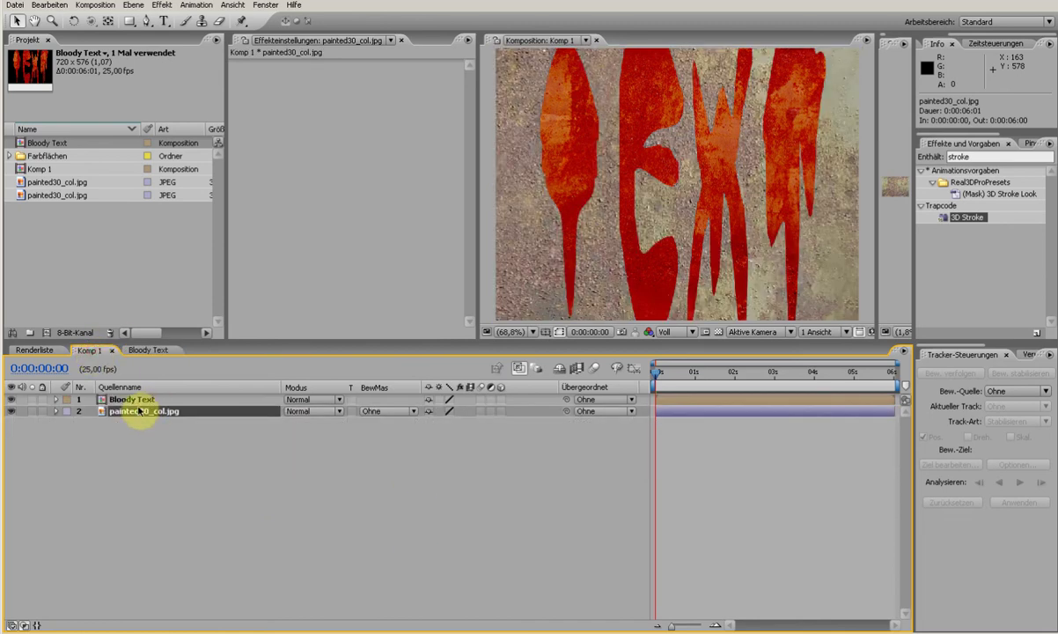
{"action": "key", "text": "s"}
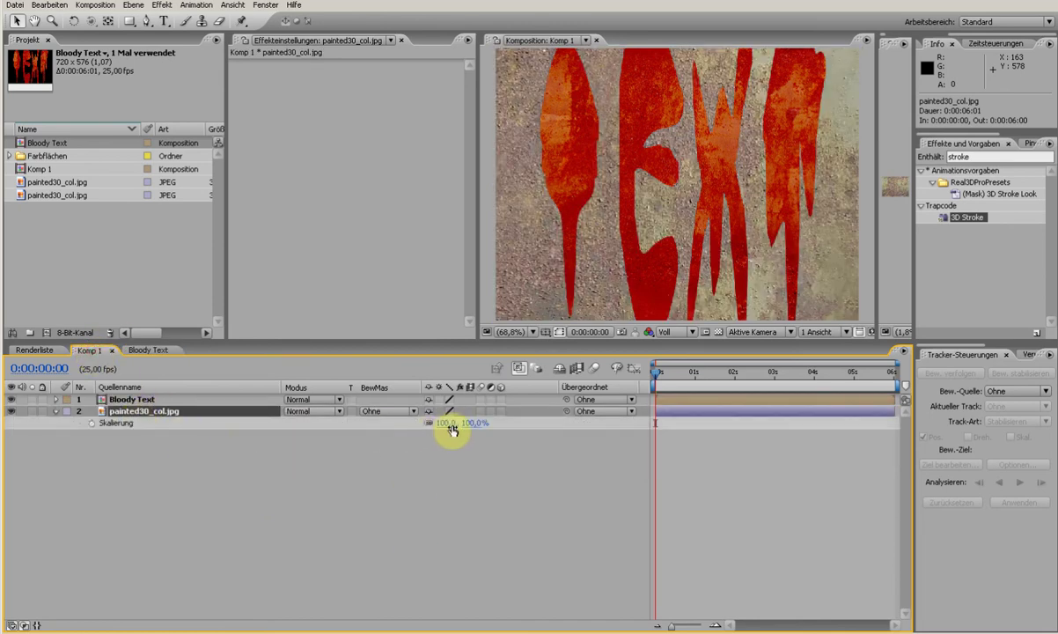
{"action": "left_click", "coordinate": [444, 422]}
{"action": "type", "text": "34"}
{"action": "key", "text": "Return"}
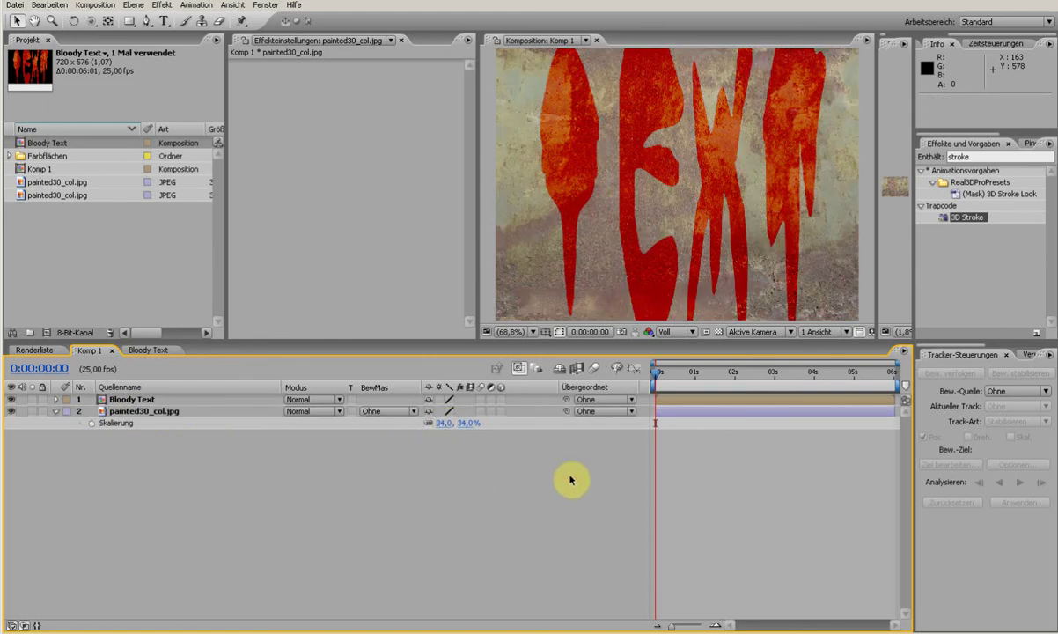
{"action": "left_click", "coordinate": [145, 401]}
- Apply Perspektive > Alpha abschrägen to Bloody Text with edge width 9,50 and light intensity 0,52
{"action": "right_click", "coordinate": [298, 203]}
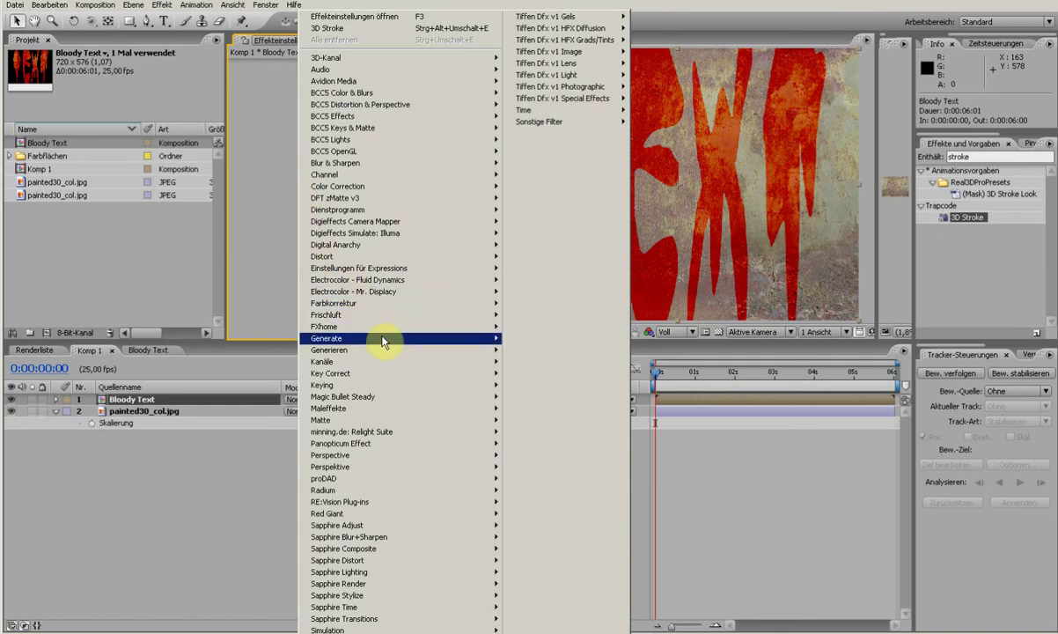
{"action": "mouse_move", "coordinate": [383, 340]}
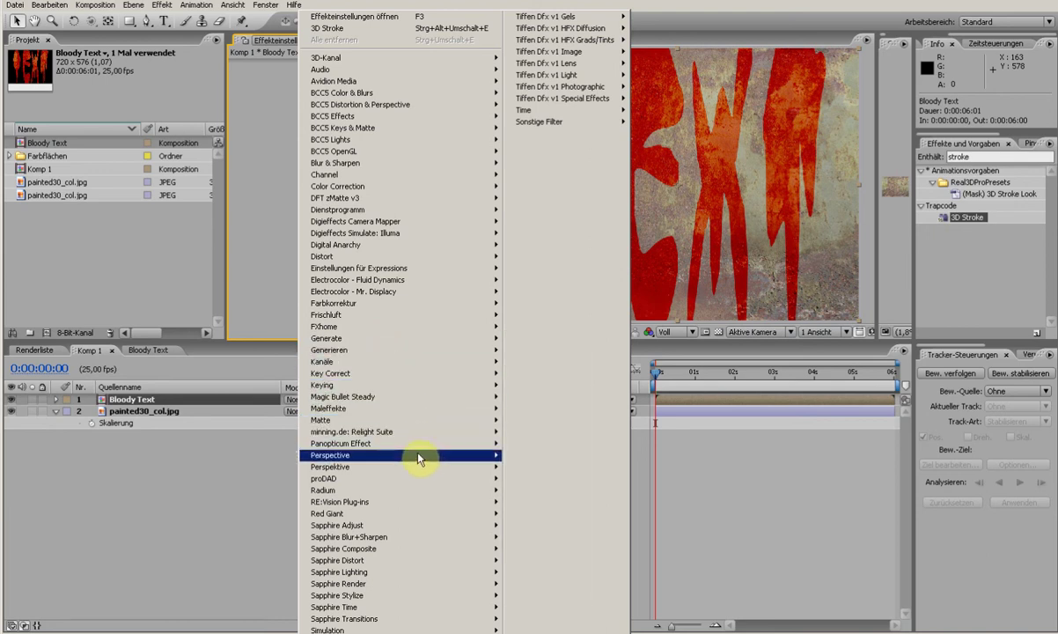
{"action": "mouse_move", "coordinate": [424, 470]}
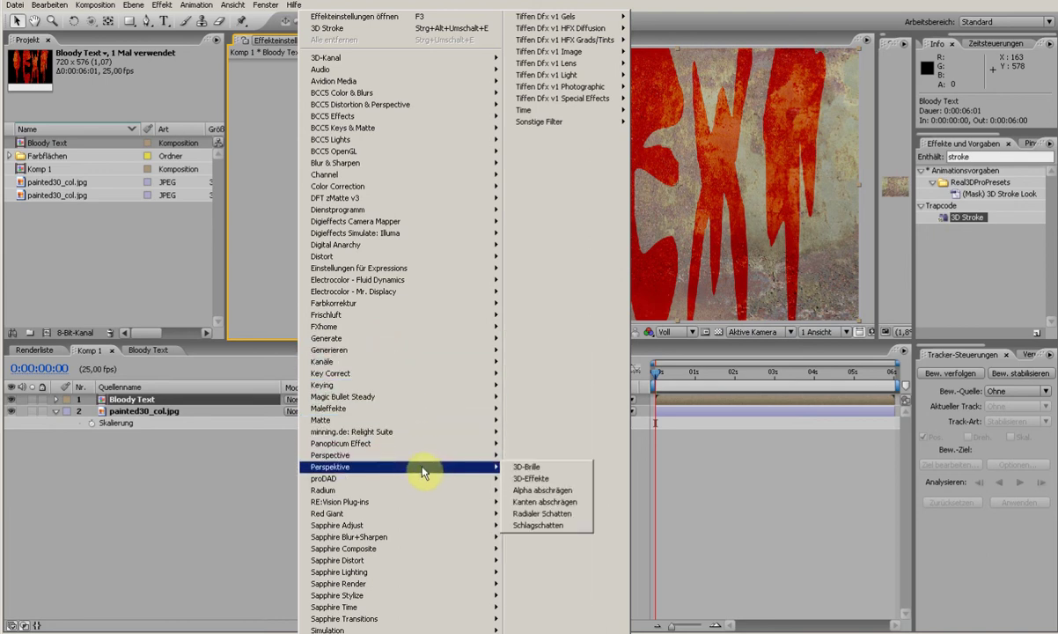
{"action": "left_click", "coordinate": [531, 491]}
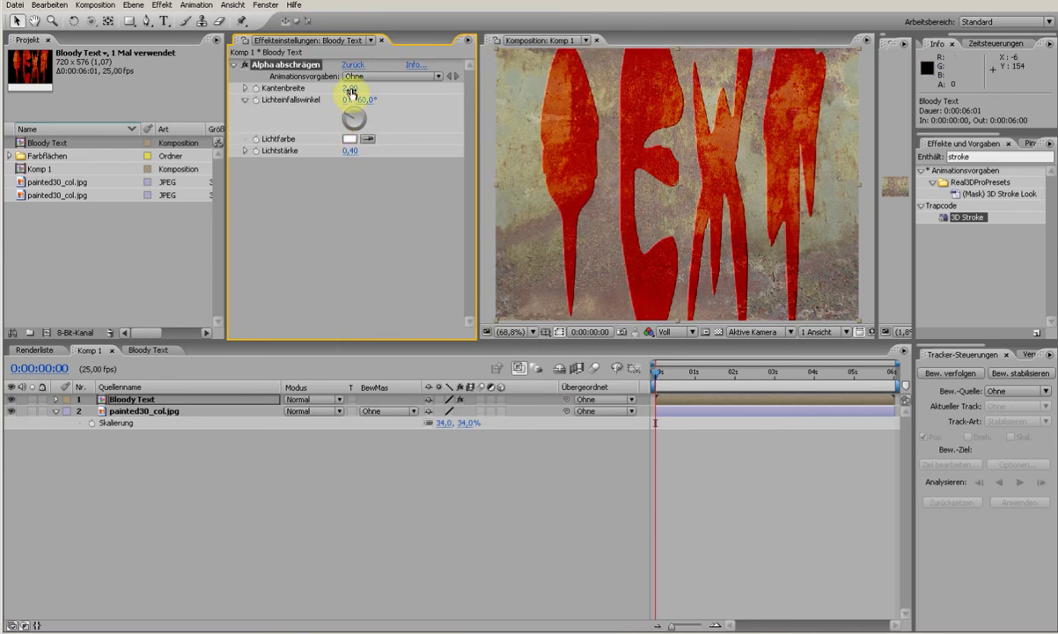
{"action": "left_click_drag", "start_coordinate": [349, 89], "coordinate": [402, 88]}
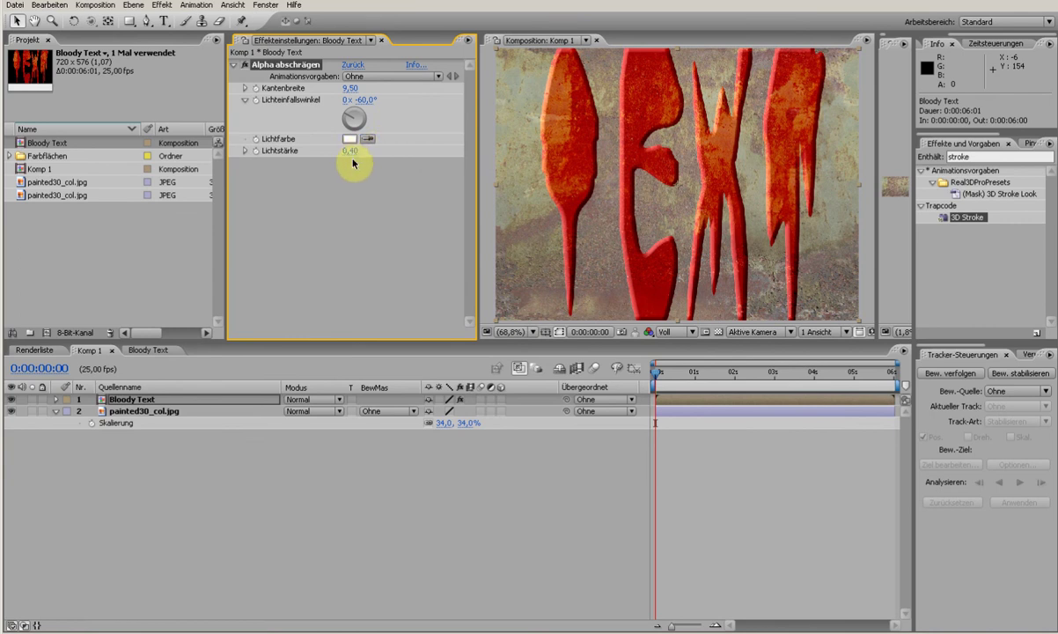
{"action": "left_click_drag", "start_coordinate": [351, 151], "coordinate": [355, 153]}
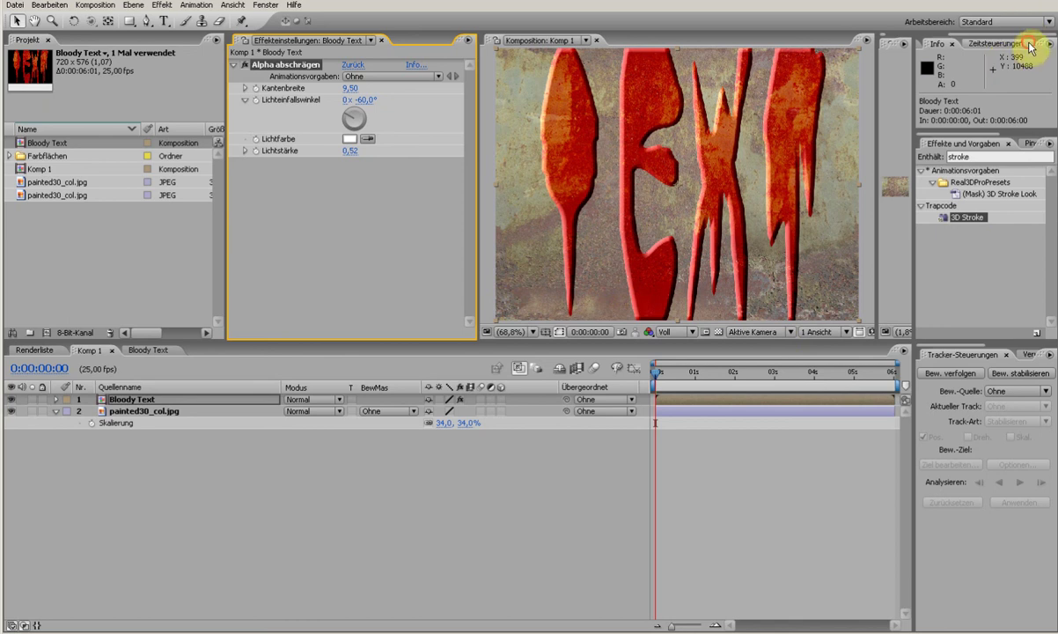
- Run a RAM preview of the bevelled text animation, then stop it
{"action": "left_click", "coordinate": [994, 43]}
{"action": "left_click", "coordinate": [1047, 58]}
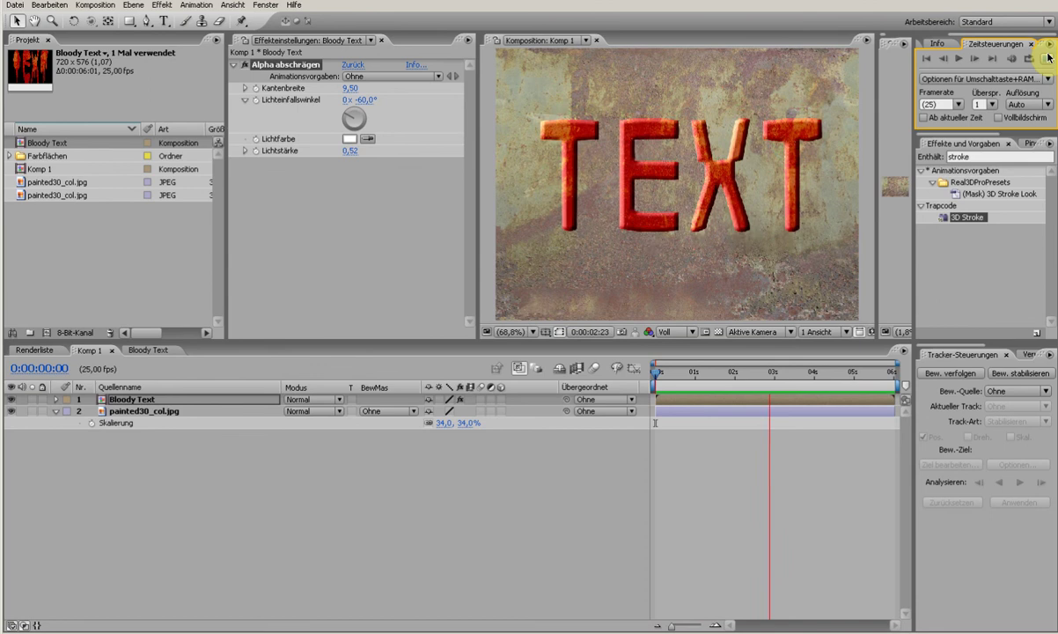
{"action": "left_click", "coordinate": [790, 211]}
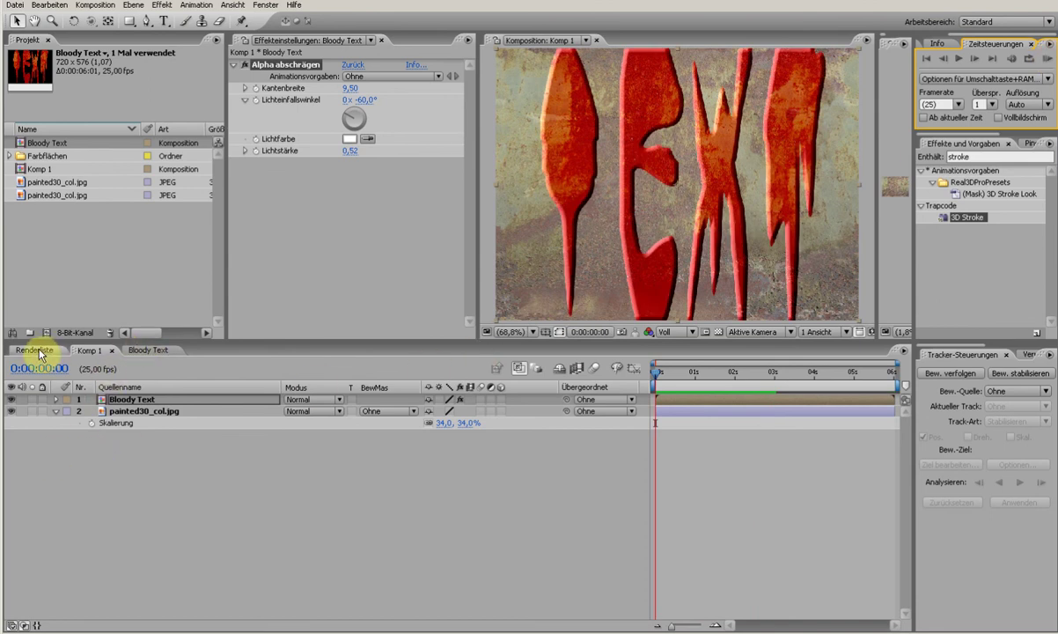
- In Bloody Text, hide Tief-Rote Farbfläche 1 and painted30_col.jpg, then select Abgepaust: TEXT
{"action": "left_click", "coordinate": [149, 350]}
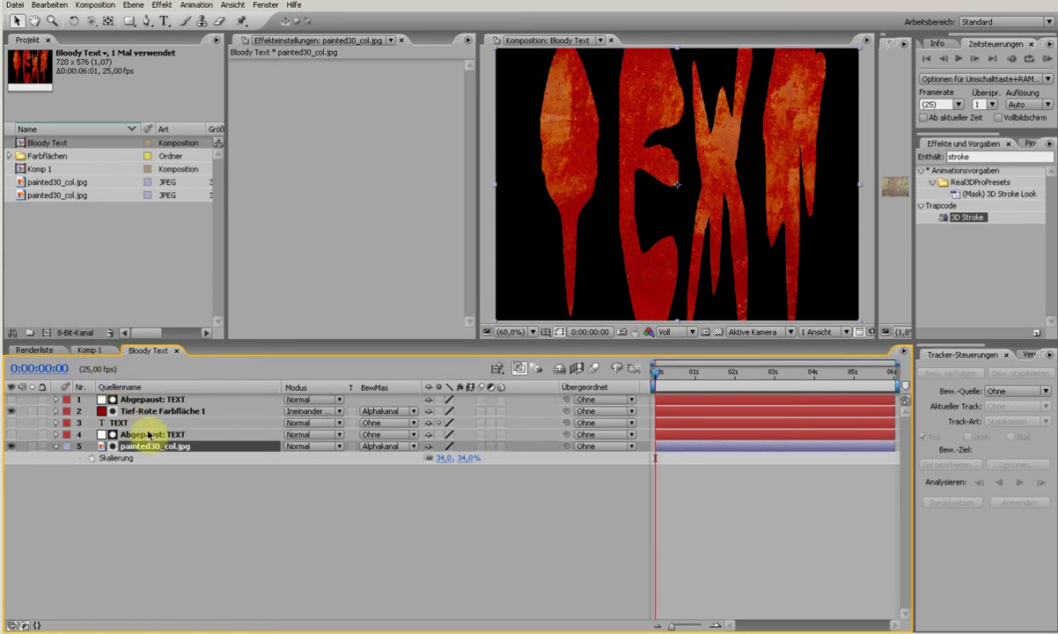
{"action": "left_click", "coordinate": [12, 411]}
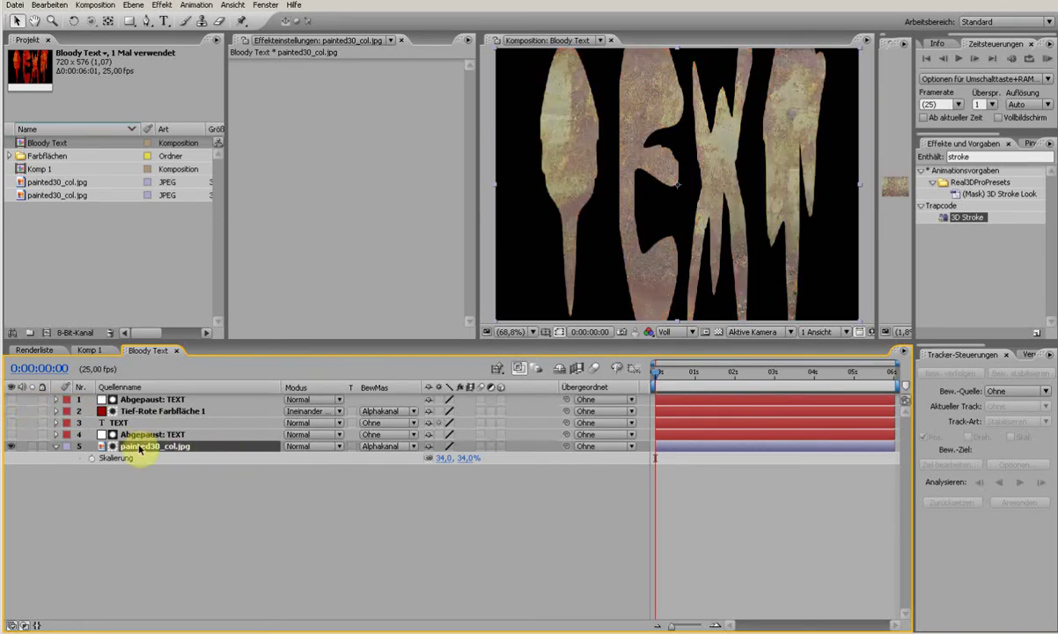
{"action": "left_click", "coordinate": [11, 446]}
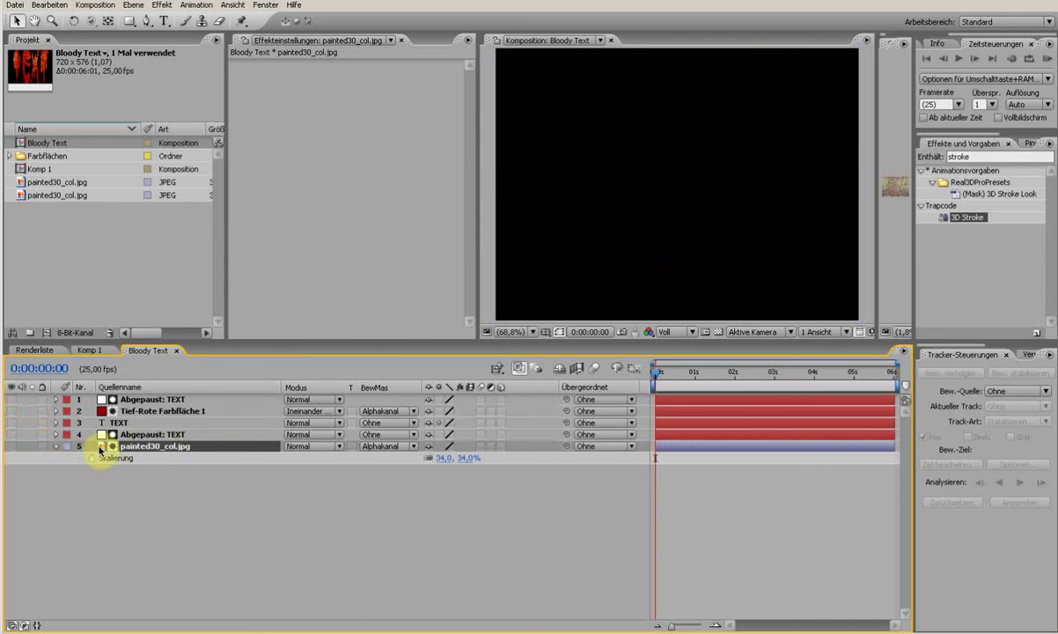
{"action": "left_click", "coordinate": [201, 435]}
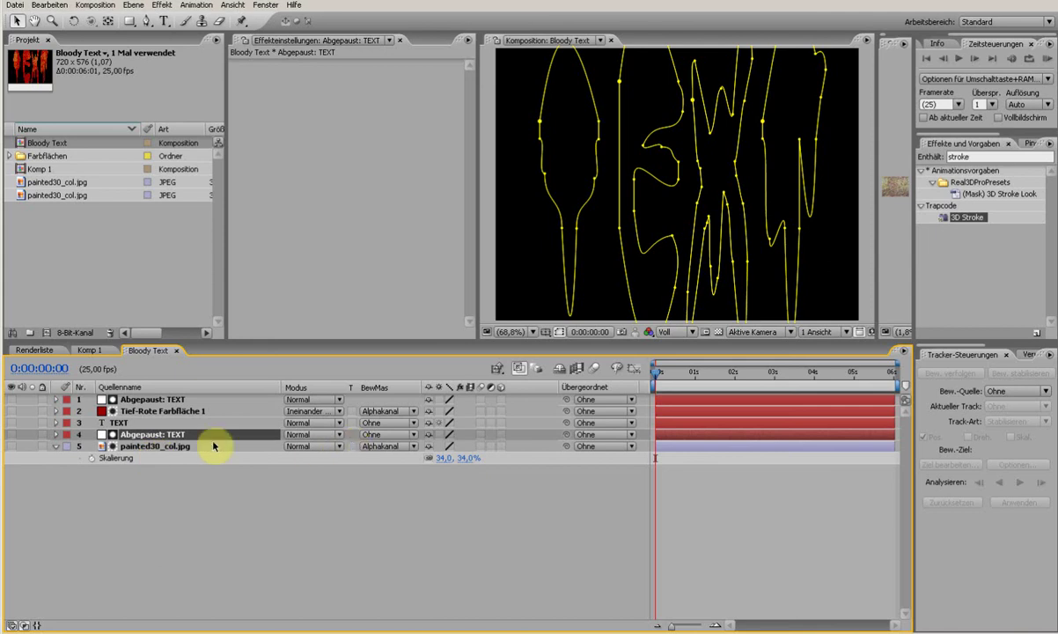
- Show Abgepaust: TEXT, drop 3D Stroke onto it, and scrub forward until TEXT is readable
{"action": "left_click", "coordinate": [11, 434]}
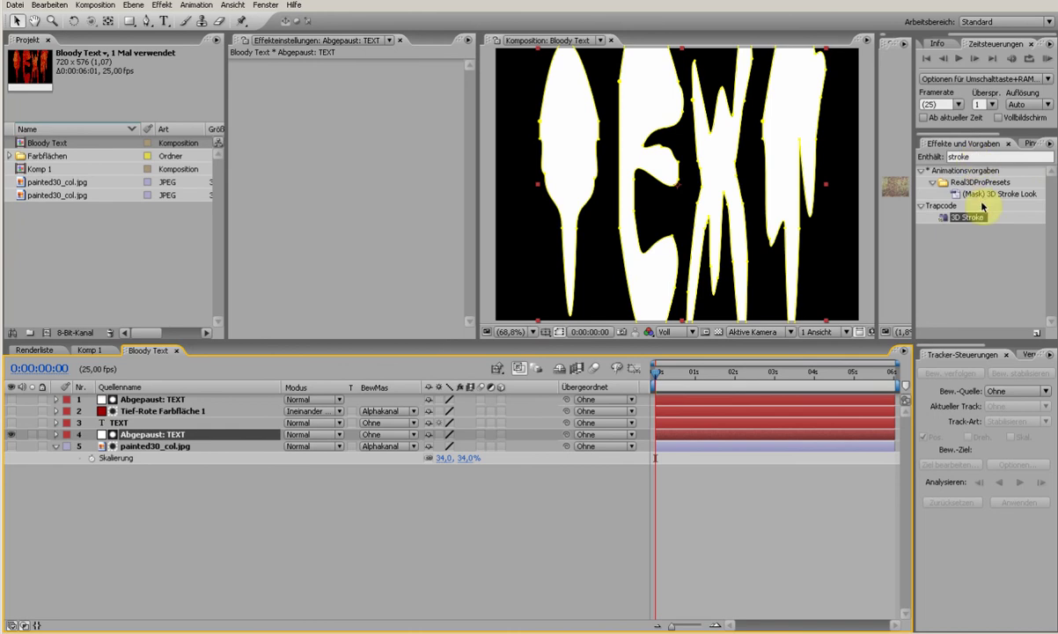
{"action": "mouse_move", "coordinate": [975, 222]}
{"action": "left_mouse_down"}
{"action": "mouse_move", "coordinate": [890, 269]}
{"action": "mouse_move", "coordinate": [460, 318]}
{"action": "mouse_move", "coordinate": [200, 411]}
{"action": "mouse_move", "coordinate": [171, 440]}
{"action": "left_mouse_up"}
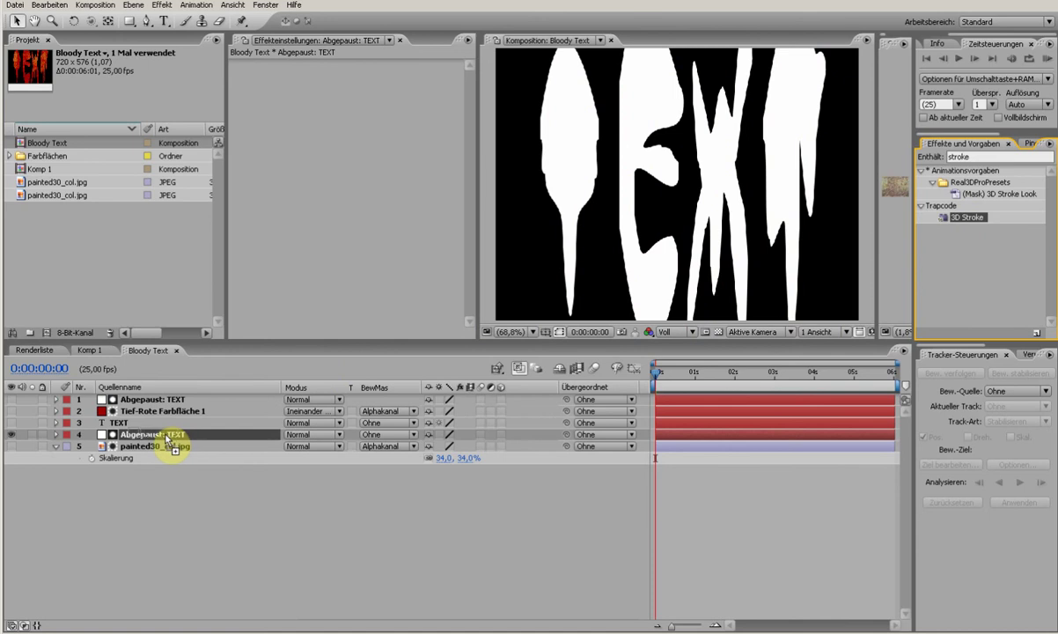
{"action": "left_click_drag", "start_coordinate": [167, 438], "coordinate": [166, 437]}
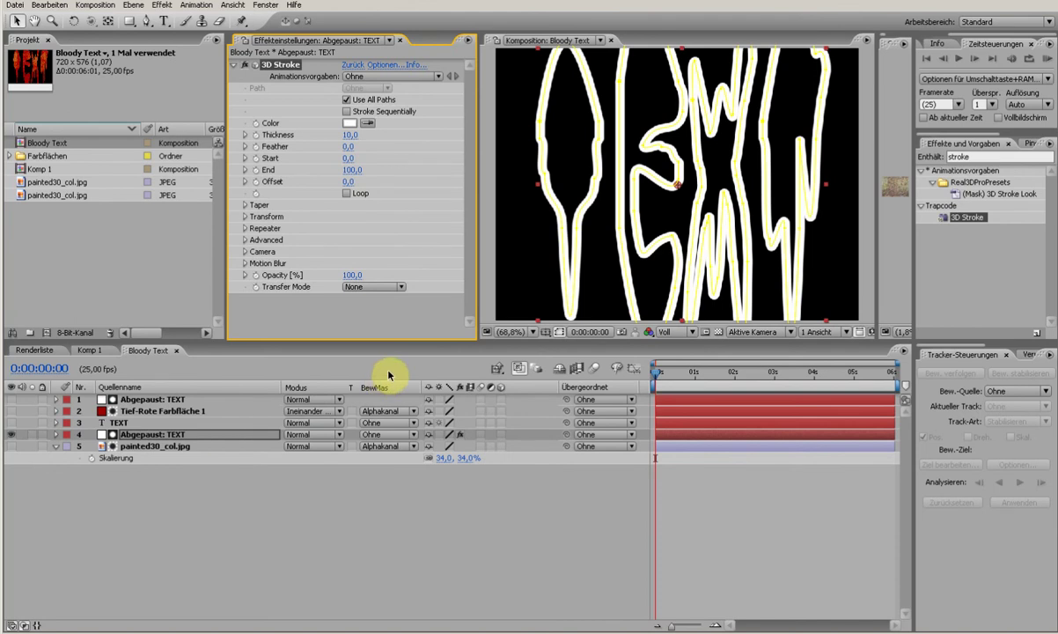
{"action": "left_click", "coordinate": [695, 377]}
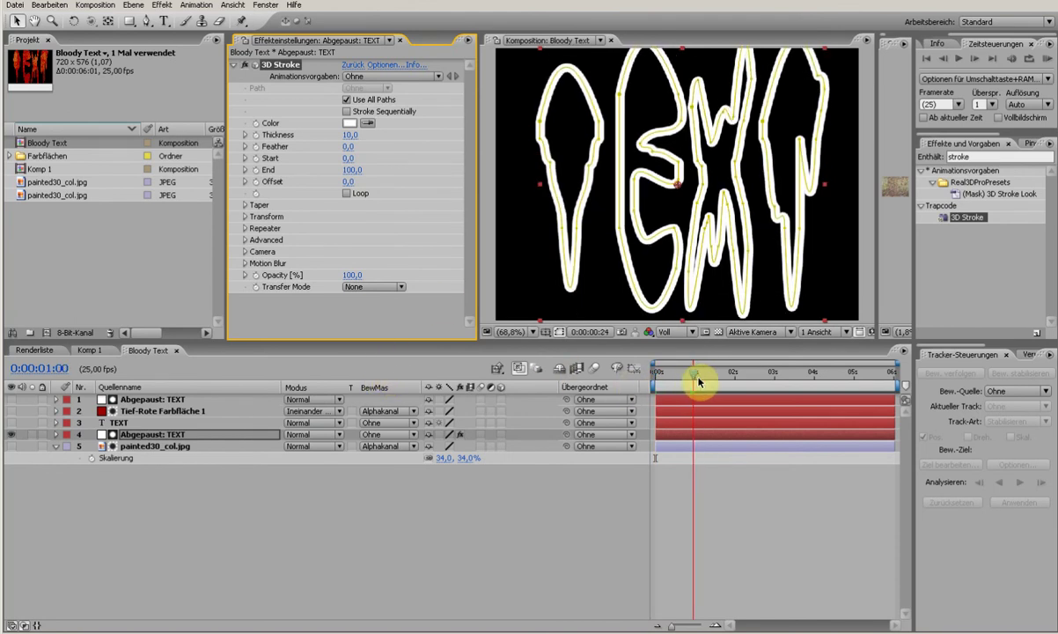
{"action": "left_click_drag", "start_coordinate": [702, 380], "coordinate": [774, 381]}
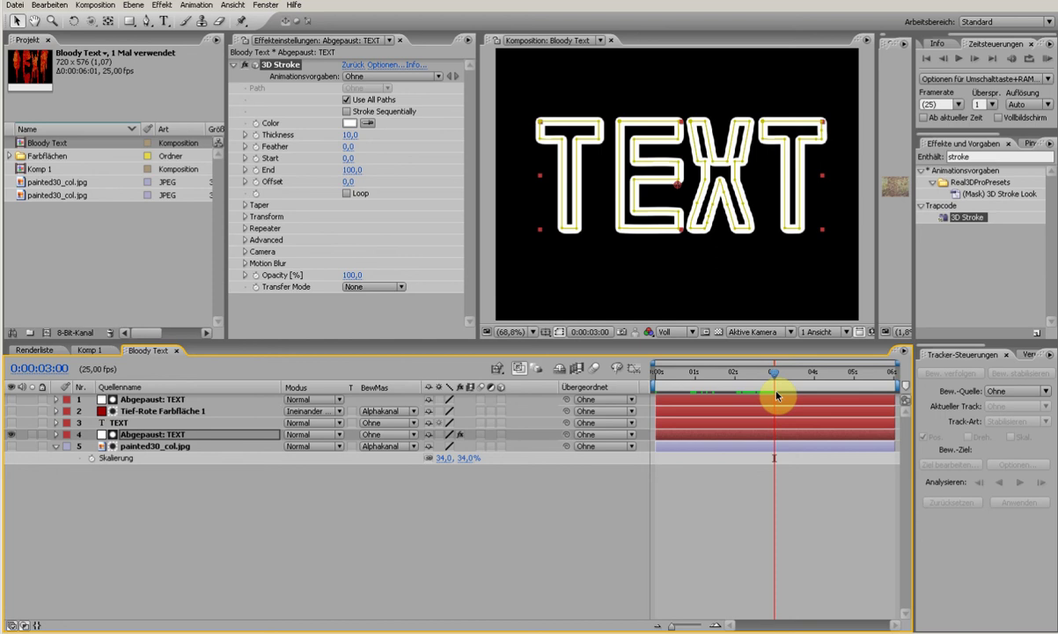
- Add a new camera, Kamera 1, through Neu > Kamera with default settings
{"action": "right_click", "coordinate": [371, 581]}
{"action": "mouse_move", "coordinate": [493, 586]}
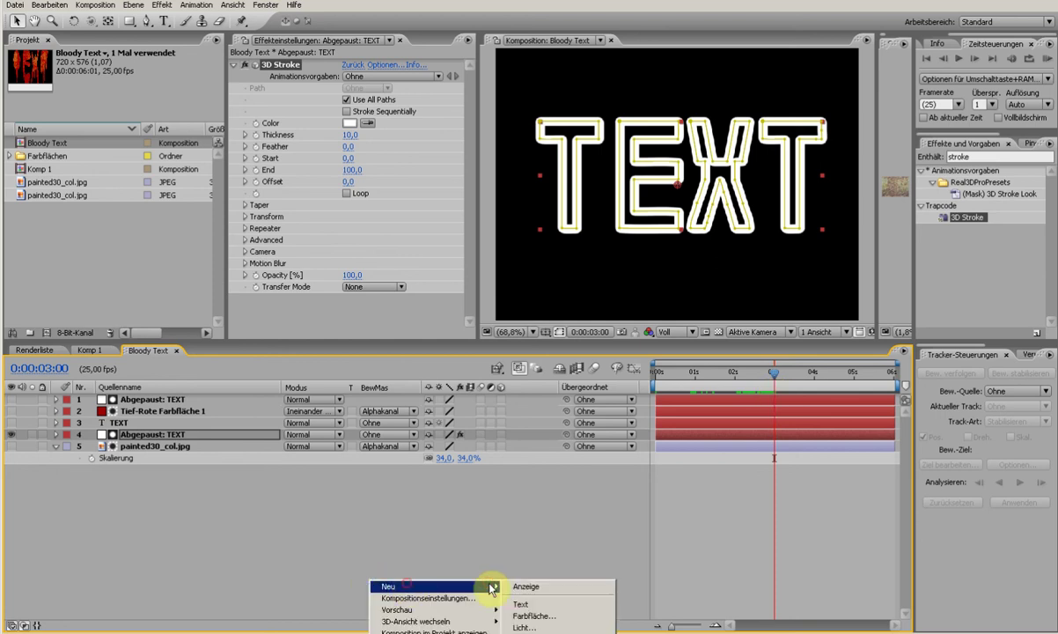
{"action": "left_click", "coordinate": [528, 633]}
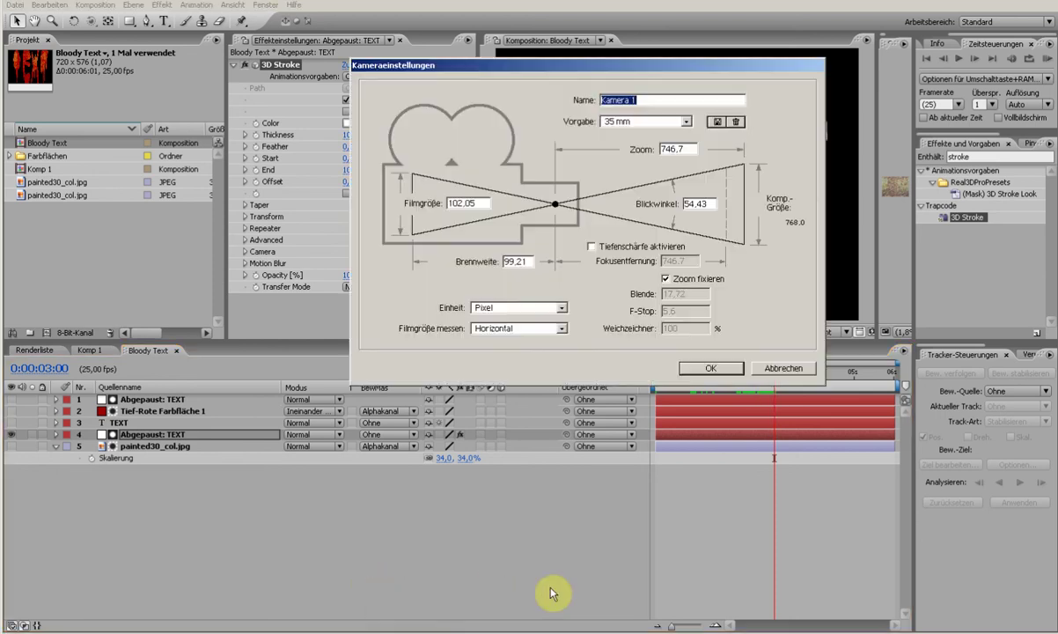
{"action": "left_click", "coordinate": [713, 369]}
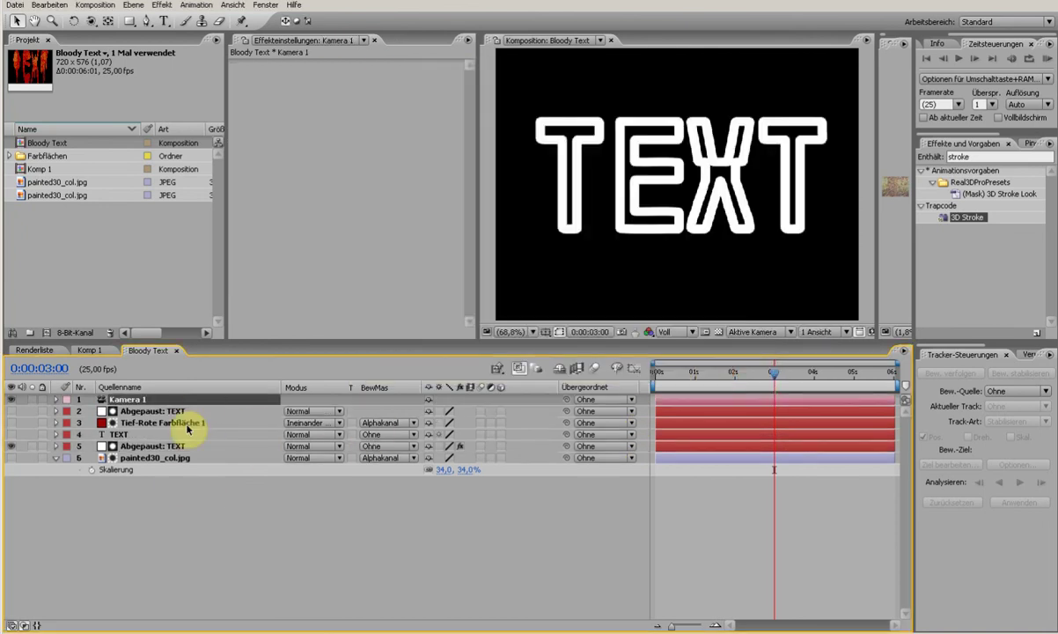
- Reduce the 3D Stroke thickness on Abgepaust: TEXT to 6,5, keeping Start at 0,0
{"action": "left_click", "coordinate": [157, 446]}
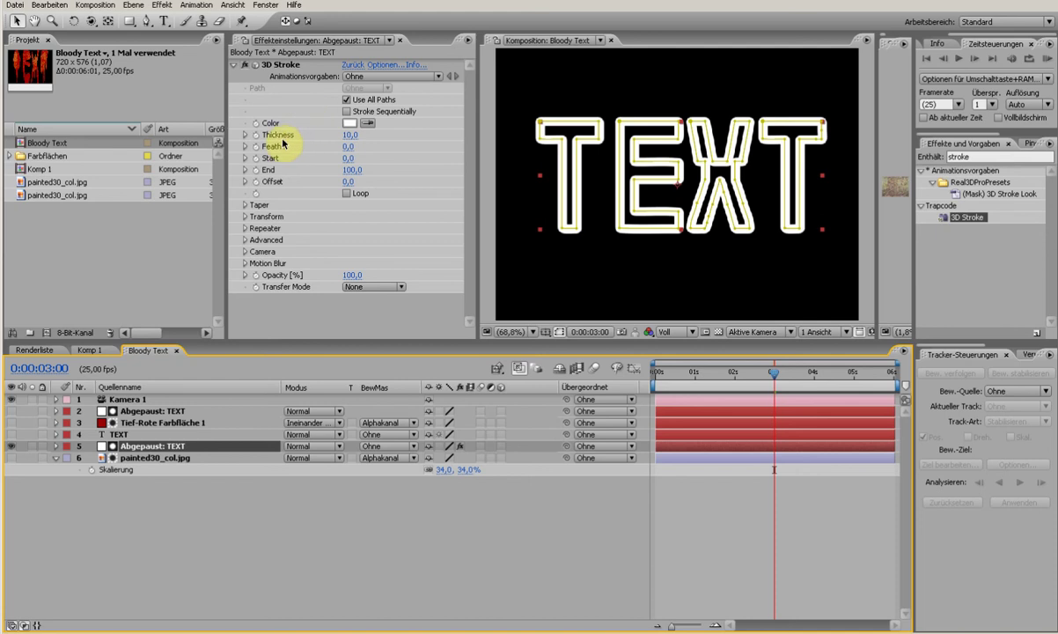
{"action": "mouse_move", "coordinate": [350, 141]}
{"action": "left_mouse_down"}
{"action": "mouse_move", "coordinate": [309, 141]}
{"action": "mouse_move", "coordinate": [366, 144]}
{"action": "mouse_move", "coordinate": [313, 146]}
{"action": "mouse_move", "coordinate": [335, 145]}
{"action": "left_mouse_up"}
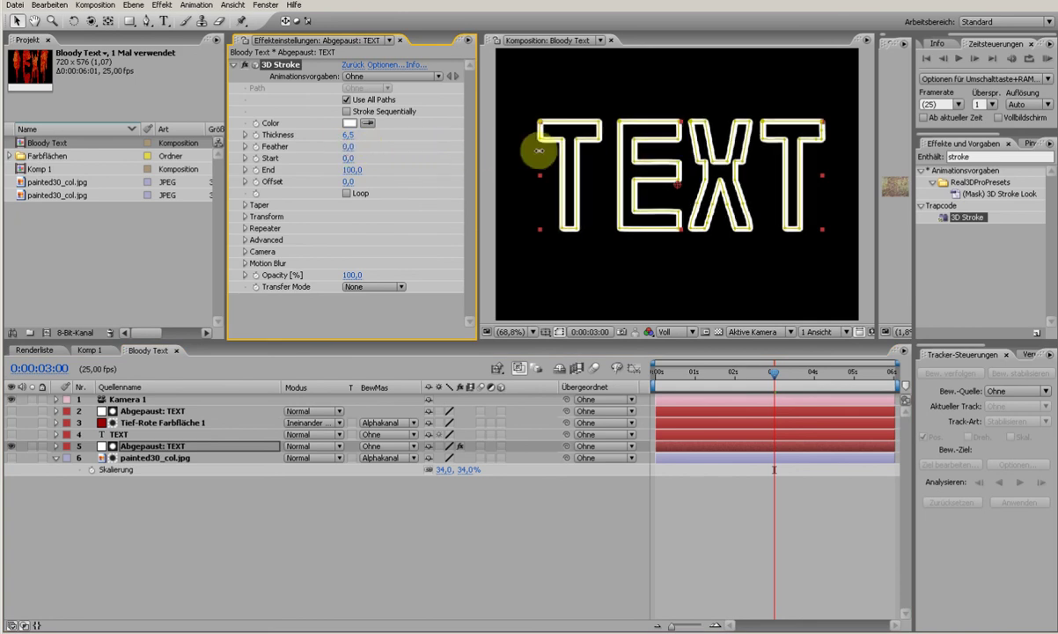
{"action": "mouse_move", "coordinate": [353, 156]}
{"action": "left_mouse_down"}
{"action": "mouse_move", "coordinate": [430, 158]}
{"action": "mouse_move", "coordinate": [370, 154]}
{"action": "mouse_move", "coordinate": [392, 156]}
{"action": "mouse_move", "coordinate": [343, 165]}
{"action": "left_mouse_up"}
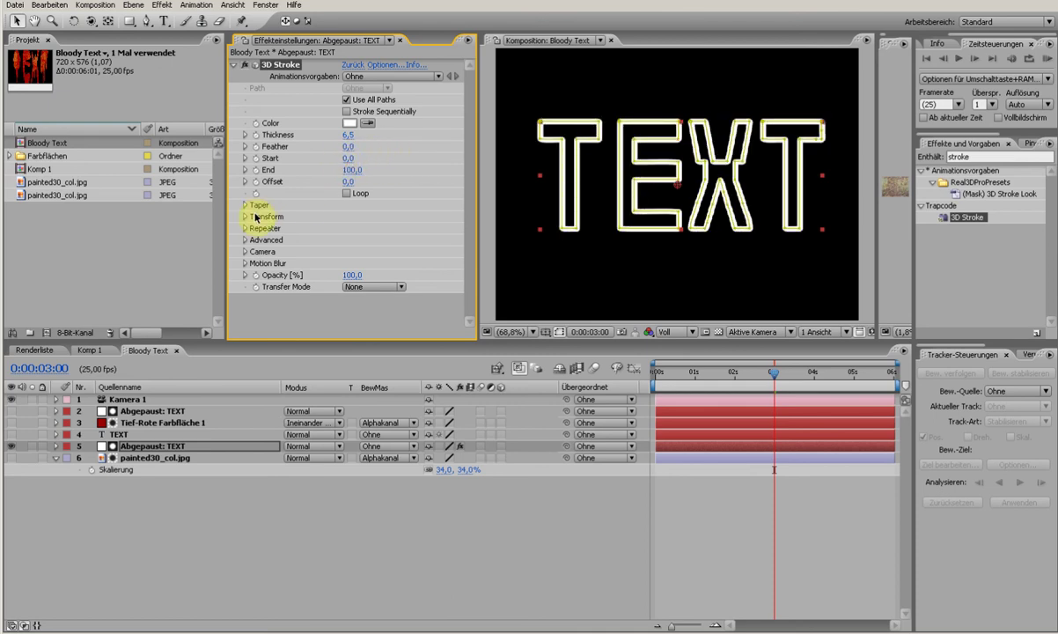
- Set the 3D Stroke Transform Bend to 0,8
{"action": "left_click", "coordinate": [245, 217]}
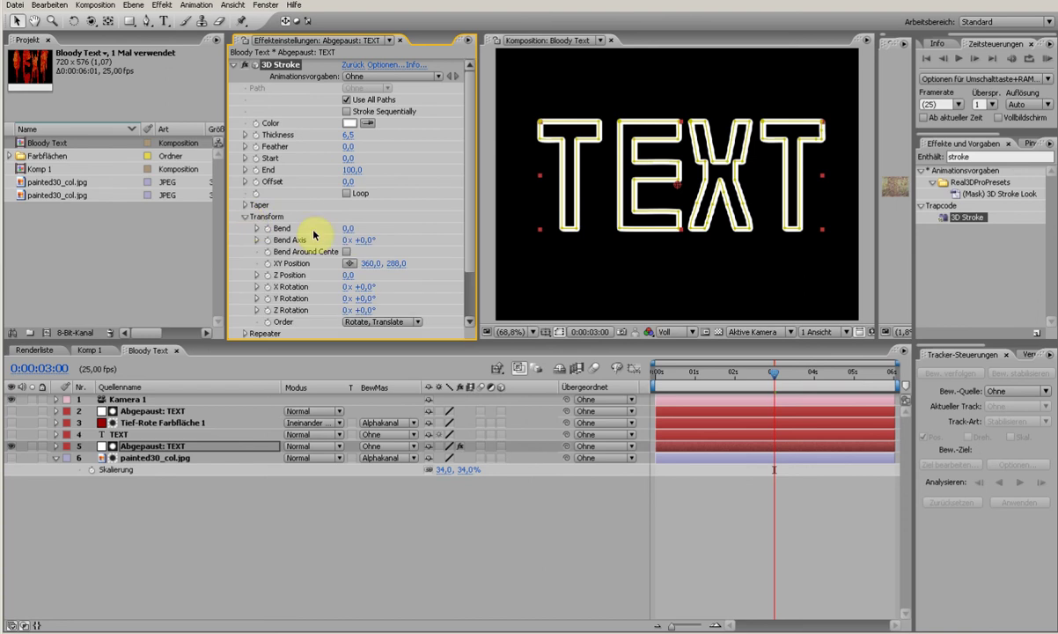
{"action": "mouse_move", "coordinate": [344, 234]}
{"action": "left_mouse_down"}
{"action": "mouse_move", "coordinate": [420, 224]}
{"action": "mouse_move", "coordinate": [406, 230]}
{"action": "left_mouse_up"}
{"action": "scroll", "coordinate": [464, 264], "scroll_direction": "down", "scroll_amount": 3}
- Enable Comp Camera in 3D Stroke and orbit the camera to view the bent letters
{"action": "left_click", "coordinate": [245, 297]}
{"action": "scroll", "coordinate": [251, 306], "scroll_direction": "down", "scroll_amount": 5}
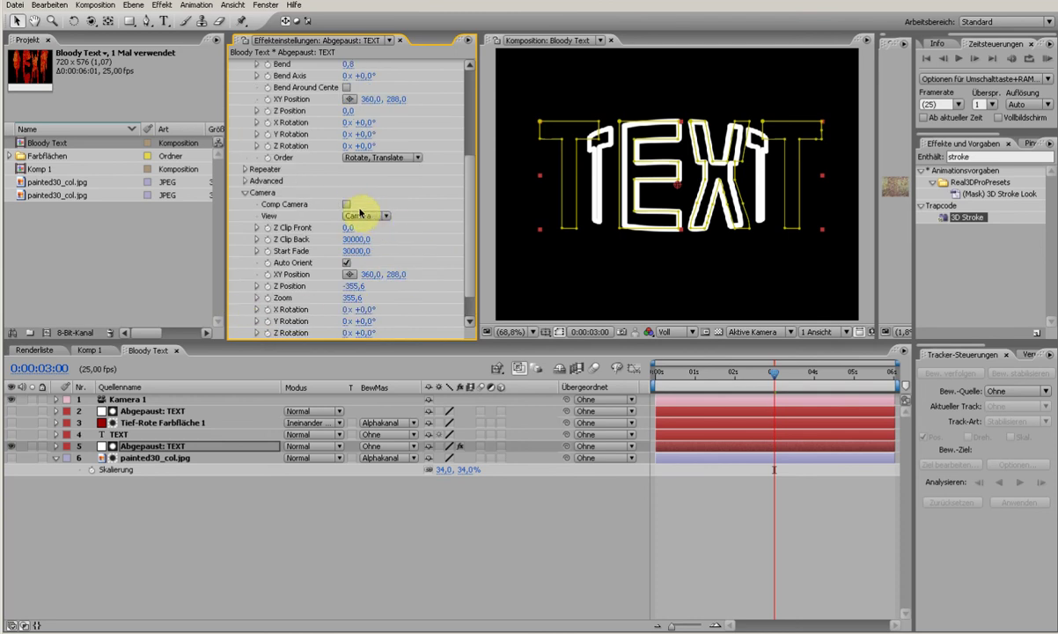
{"action": "left_click", "coordinate": [347, 205]}
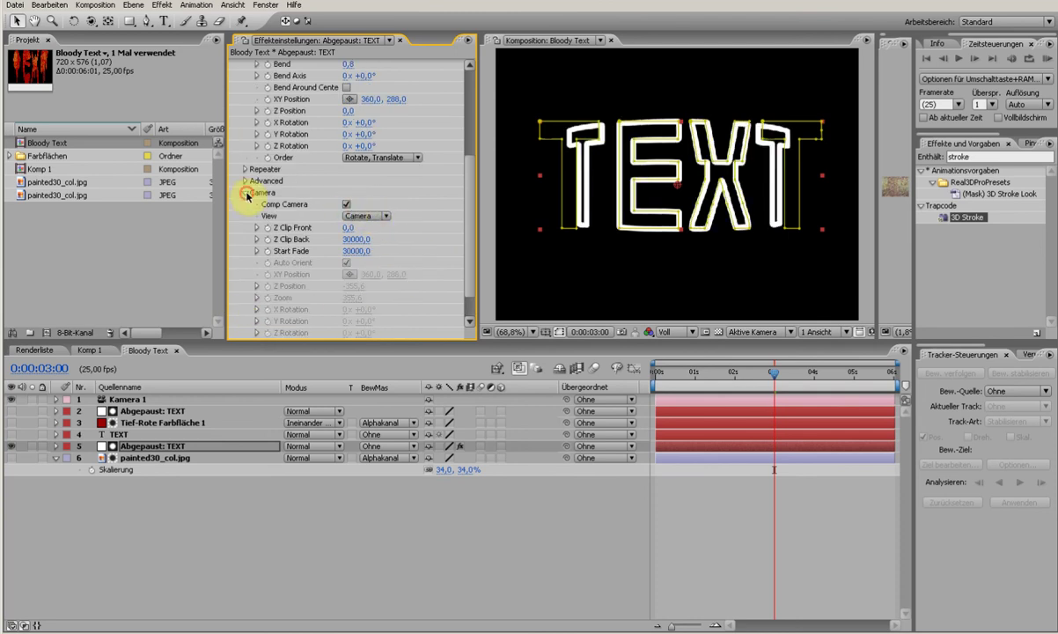
{"action": "left_click", "coordinate": [246, 196]}
{"action": "left_click", "coordinate": [91, 21]}
{"action": "mouse_move", "coordinate": [611, 198]}
{"action": "left_mouse_down"}
{"action": "mouse_move", "coordinate": [762, 279]}
{"action": "mouse_move", "coordinate": [900, 195]}
{"action": "mouse_move", "coordinate": [915, 247]}
{"action": "mouse_move", "coordinate": [701, 262]}
{"action": "mouse_move", "coordinate": [587, 136]}
{"action": "mouse_move", "coordinate": [687, 177]}
{"action": "mouse_move", "coordinate": [633, 220]}
{"action": "mouse_move", "coordinate": [716, 229]}
{"action": "mouse_move", "coordinate": [704, 220]}
{"action": "left_mouse_up"}
{"action": "left_click", "coordinate": [16, 20]}
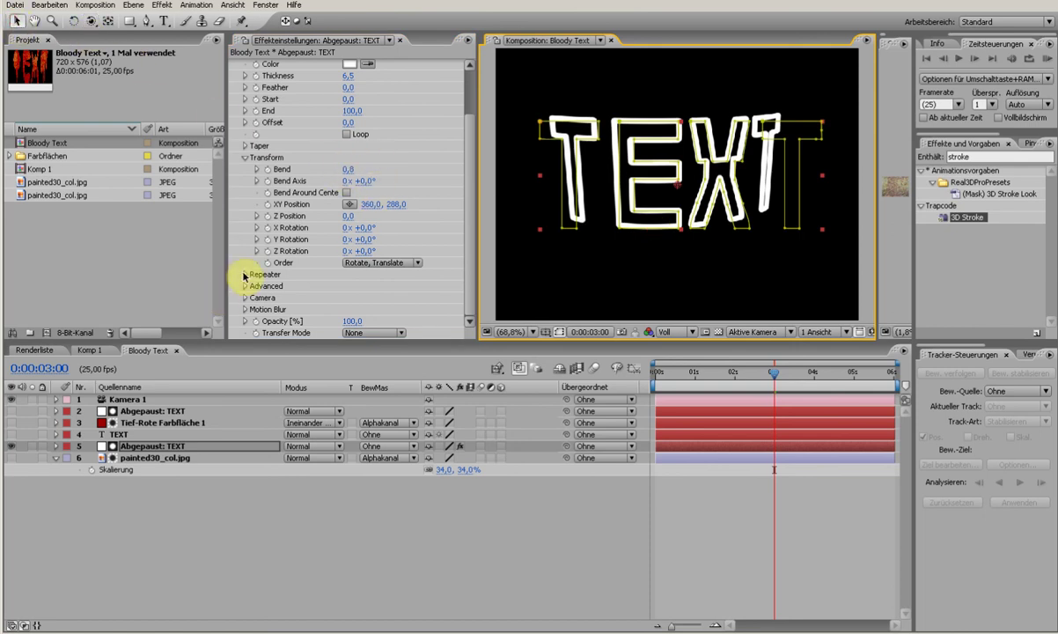
- Enable the 3D Stroke Repeater and set Instances to 11
{"action": "left_click", "coordinate": [244, 274]}
{"action": "scroll", "coordinate": [314, 278], "scroll_direction": "down", "scroll_amount": 2}
{"action": "left_click", "coordinate": [346, 205]}
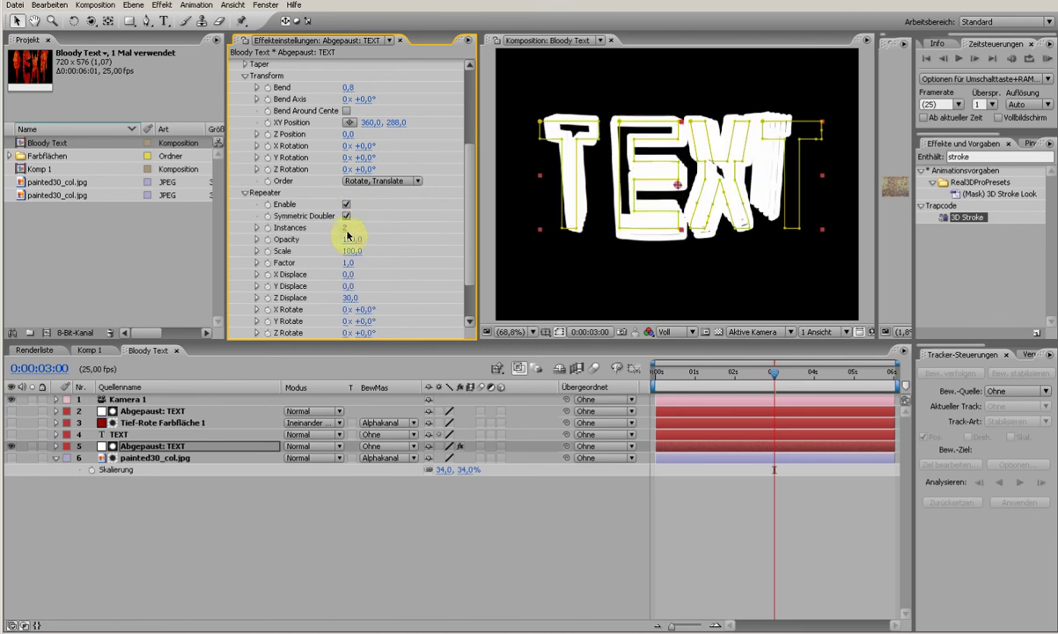
{"action": "left_click_drag", "start_coordinate": [343, 232], "coordinate": [411, 234]}
- Orbit the camera to an angled view and lower the Repeater opacity to 44,8
{"action": "left_click", "coordinate": [570, 209]}
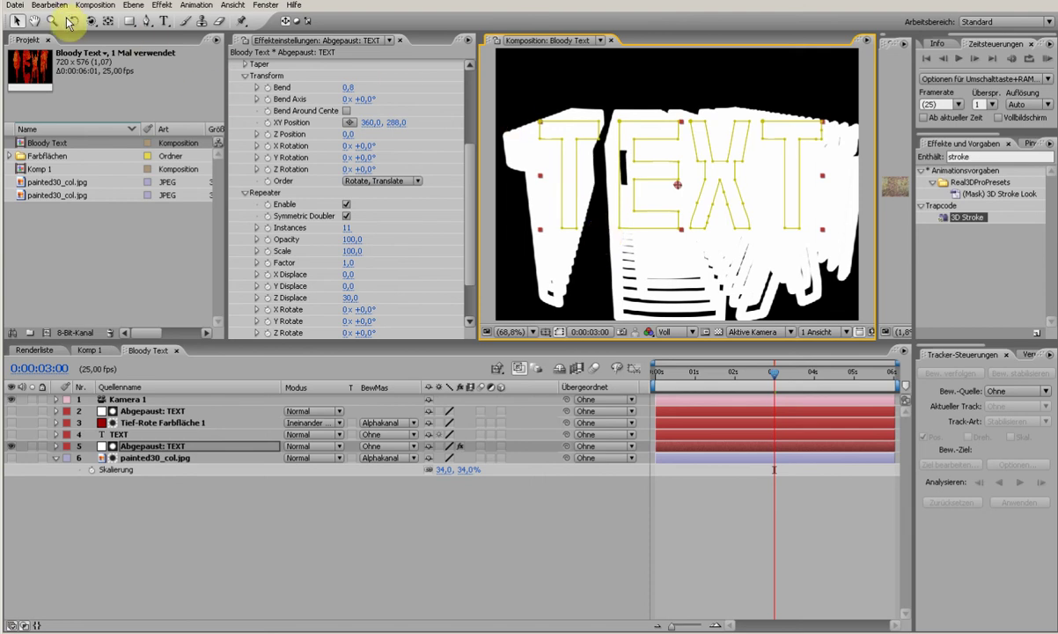
{"action": "left_click", "coordinate": [93, 22]}
{"action": "left_click_drag", "start_coordinate": [595, 184], "coordinate": [609, 248]}
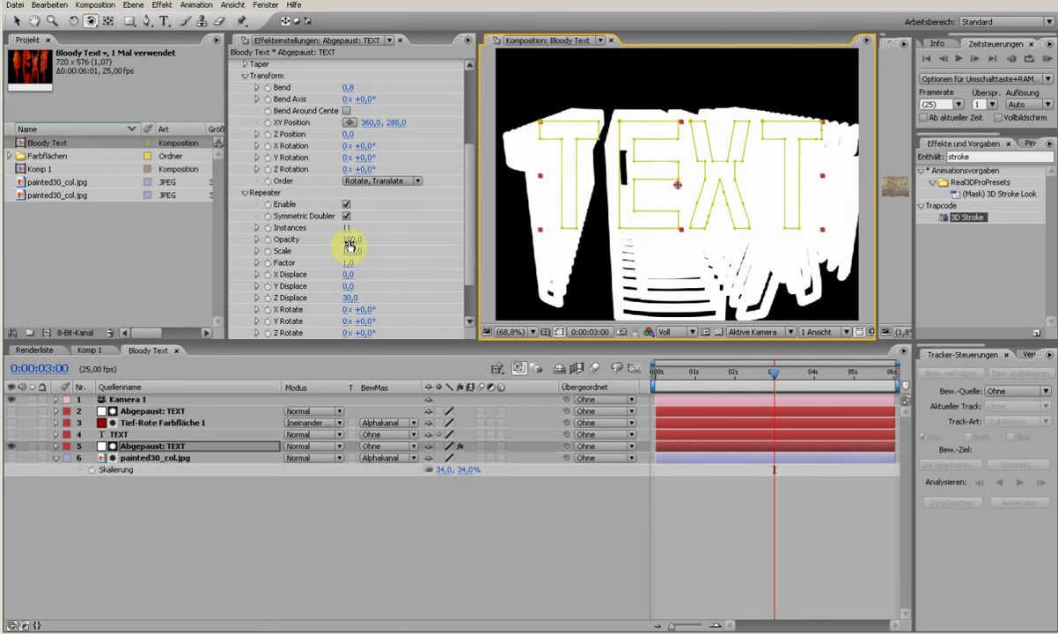
{"action": "left_click_drag", "start_coordinate": [345, 239], "coordinate": [34, 242]}
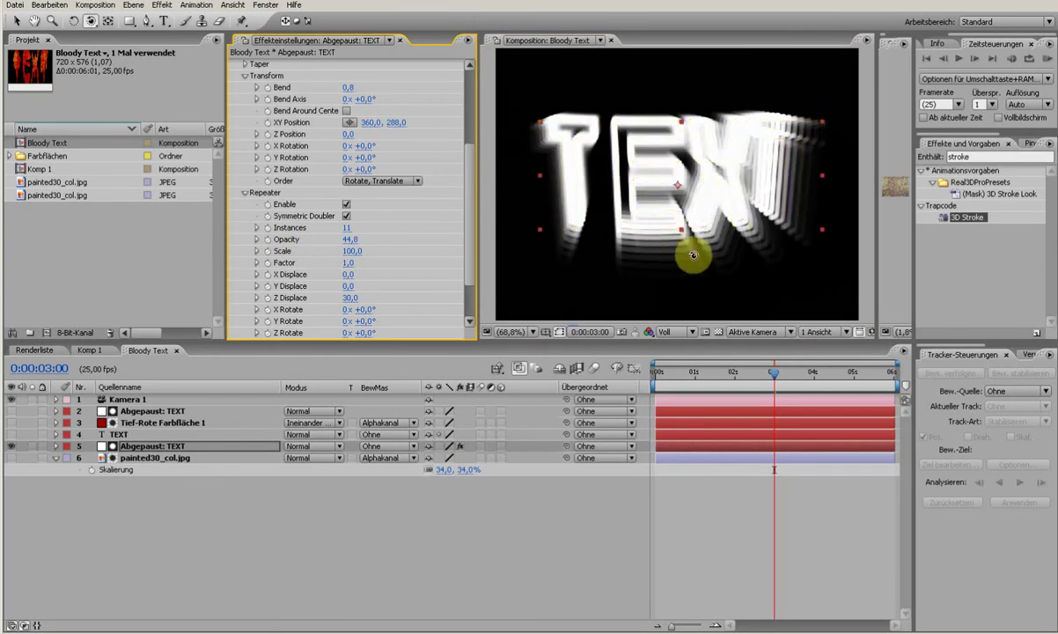
{"action": "left_click", "coordinate": [729, 166]}
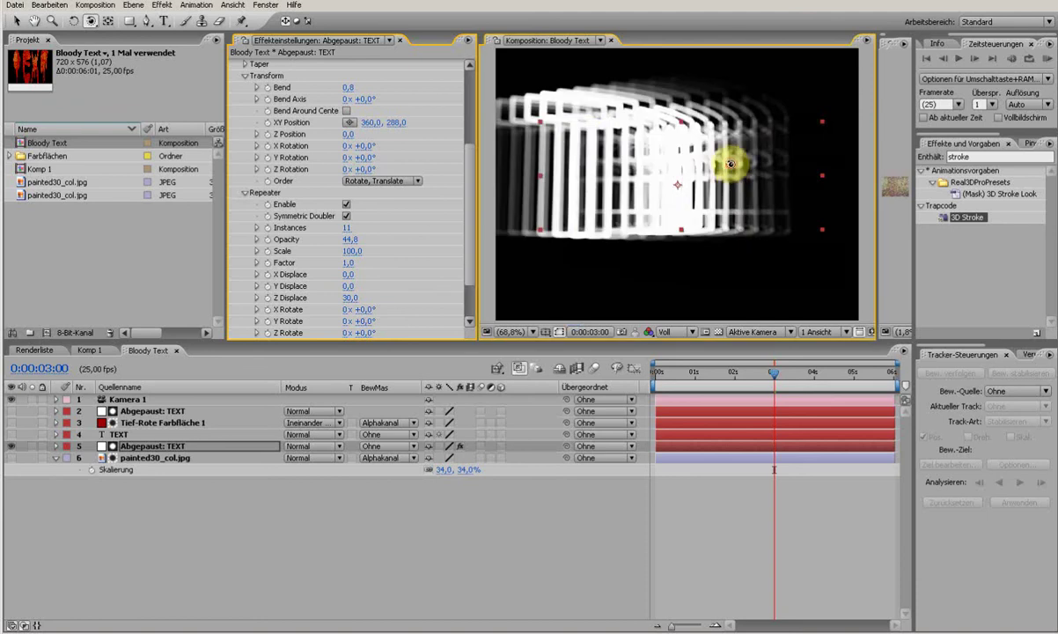